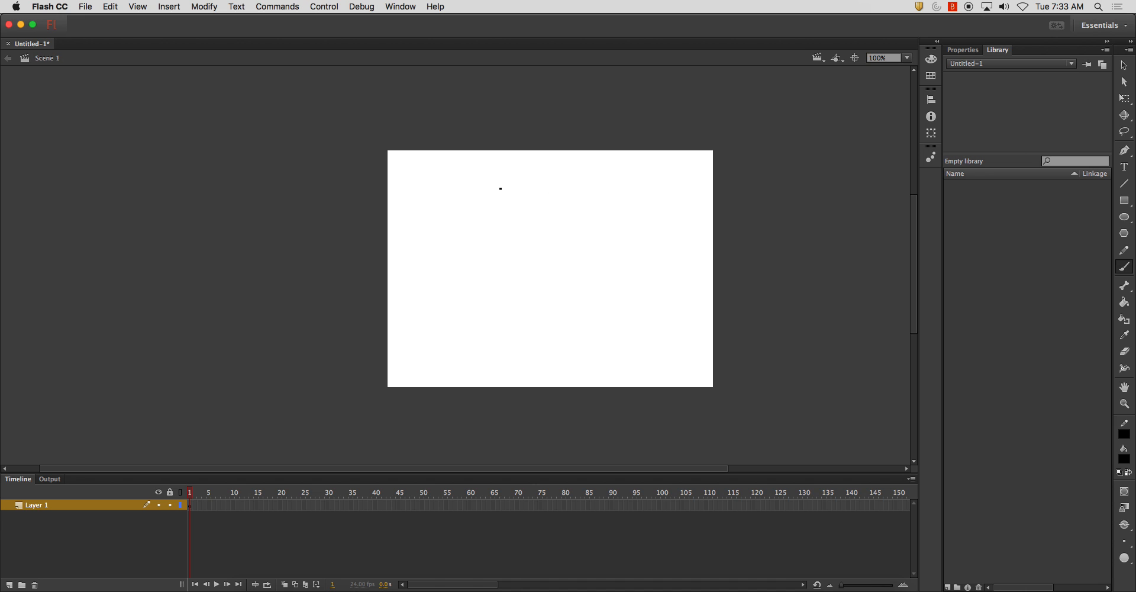
# Step: Brush a stick figure's round head, vertical torso and two bent arms in black on the upper half of the stage
pyautogui.moveTo(554, 176)
pyautogui.mouseDown()
pyautogui.moveTo(521, 181)
pyautogui.moveTo(516, 203)
pyautogui.moveTo(537, 216)
pyautogui.moveTo(567, 206)
pyautogui.moveTo(569, 182)
pyautogui.mouseUp()
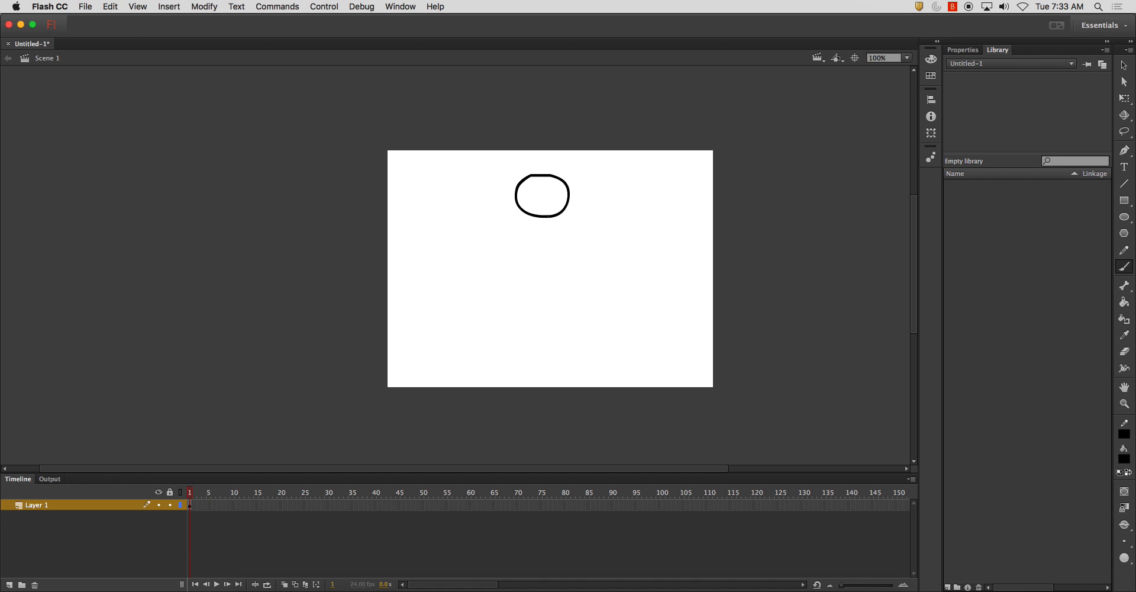
pyautogui.moveTo(541, 217); pyautogui.dragTo(540, 296)
pyautogui.moveTo(540, 233)
pyautogui.mouseDown()
pyautogui.moveTo(590, 234)
pyautogui.moveTo(555, 234)
pyautogui.moveTo(580, 236)
pyautogui.moveTo(589, 256)
pyautogui.moveTo(538, 236)
pyautogui.moveTo(491, 257)
pyautogui.mouseUp()
pyautogui.press('super+z')
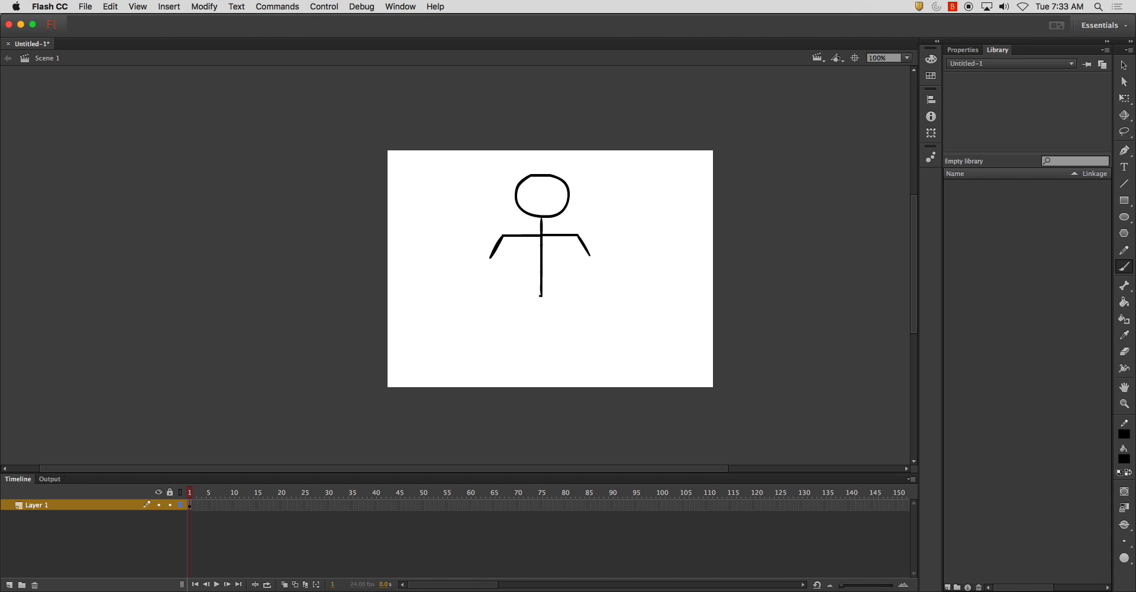
# Step: Brush two bent legs with outward-pointing feet from the bottom of the stick figure's torso
pyautogui.moveTo(540, 296)
pyautogui.mouseDown()
pyautogui.moveTo(509, 338)
pyautogui.moveTo(511, 378)
pyautogui.moveTo(492, 377)
pyautogui.mouseUp()
pyautogui.press('super+z')
pyautogui.moveTo(542, 296)
pyautogui.mouseDown()
pyautogui.moveTo(562, 341)
pyautogui.moveTo(561, 377)
pyautogui.moveTo(583, 377)
pyautogui.mouseUp()
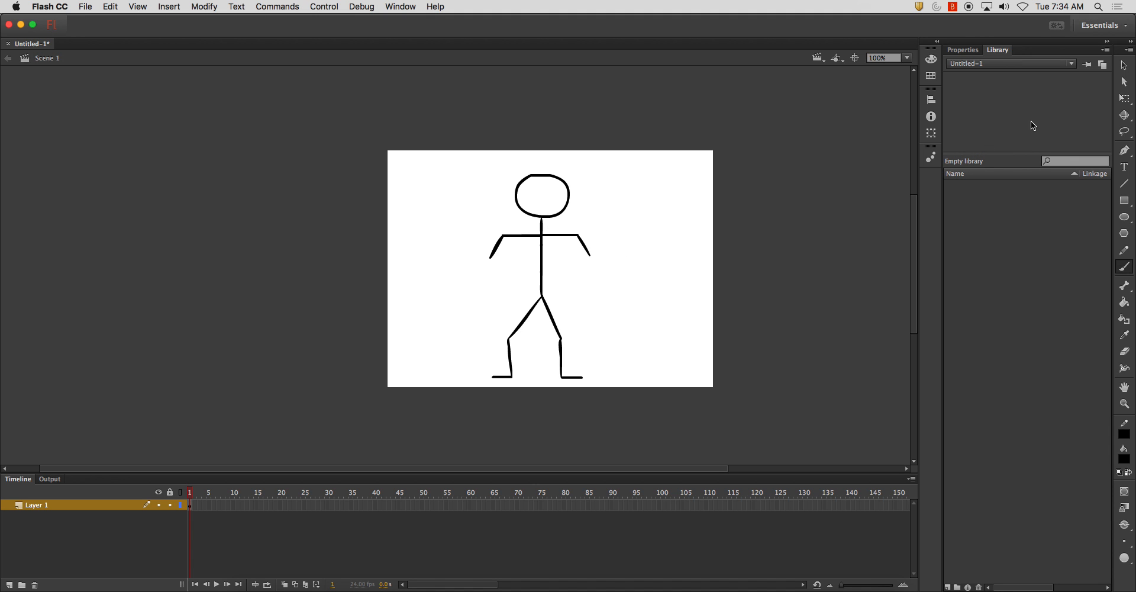
# Step: Center the whole stick figure horizontally and vertically on the stage
pyautogui.click(1125, 65)
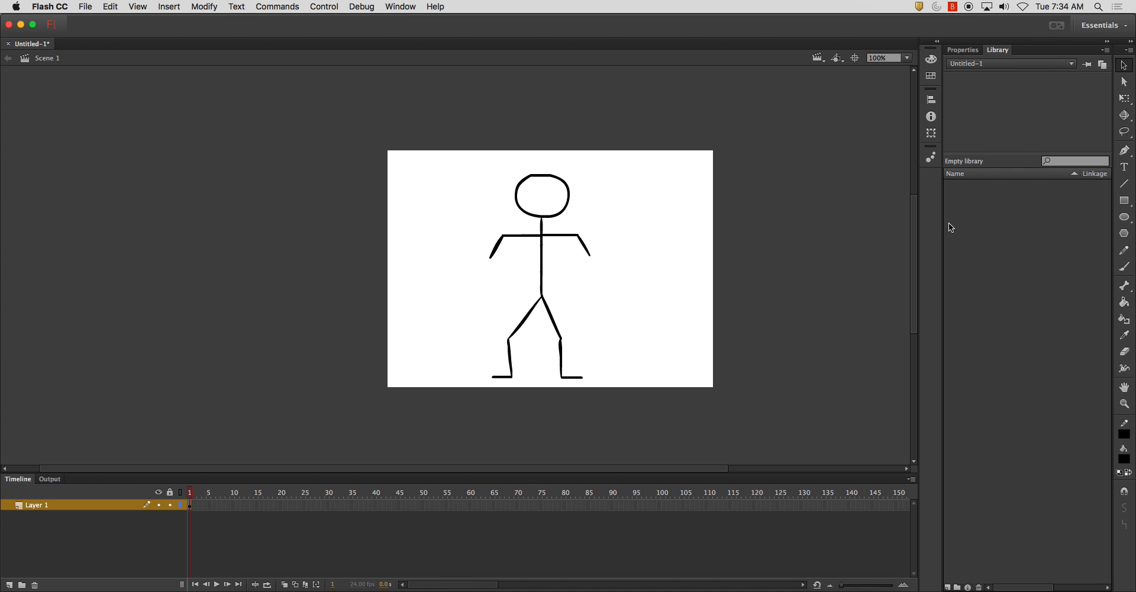
pyautogui.doubleClick(537, 236)
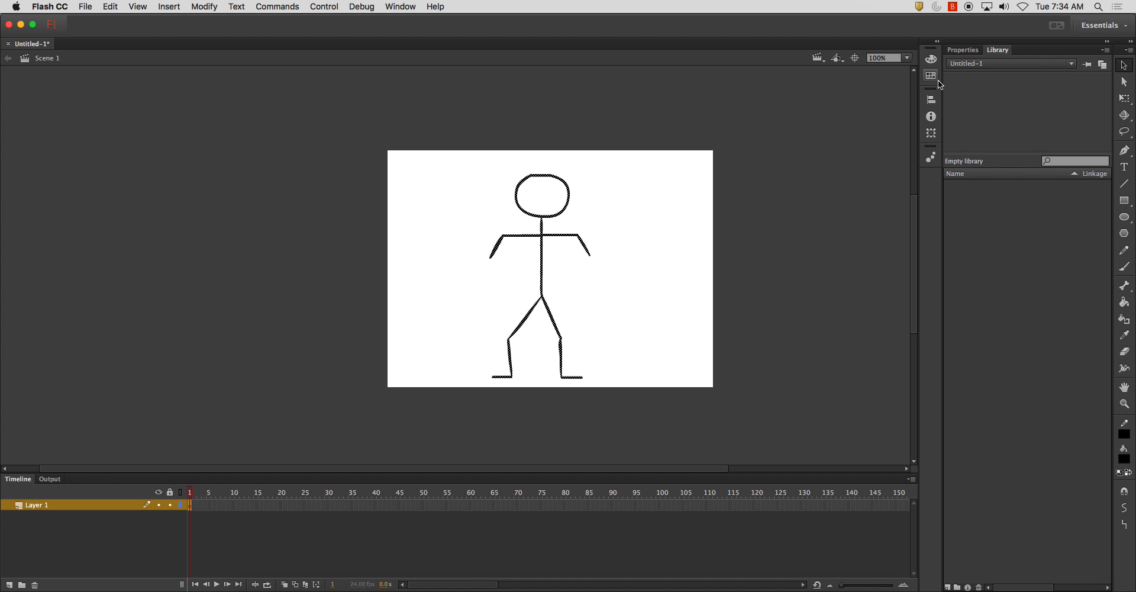
pyautogui.click(932, 100)
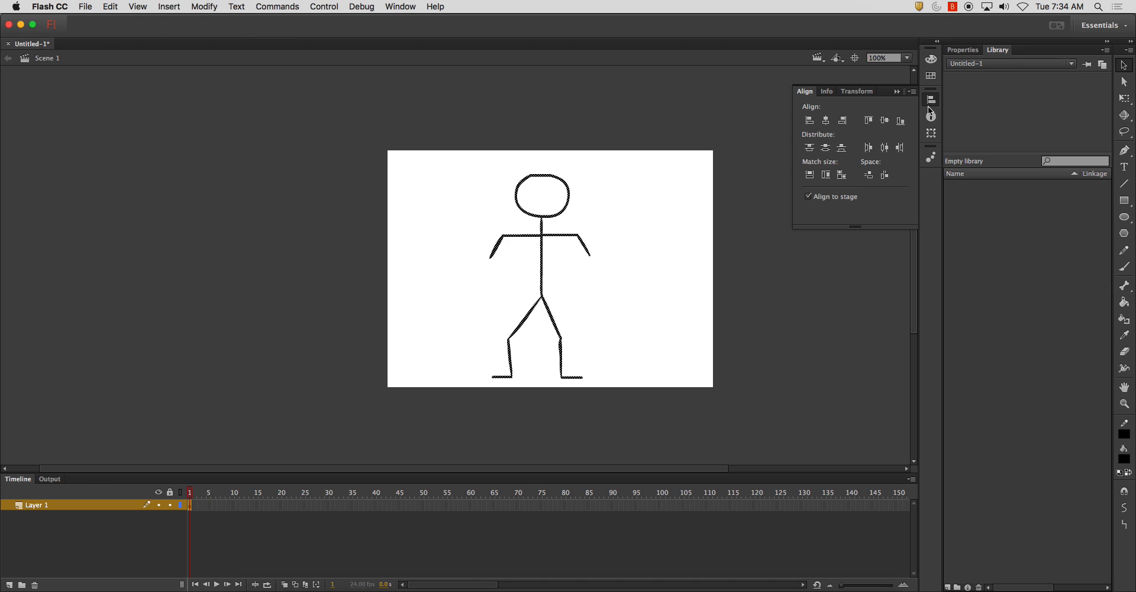
pyautogui.click(827, 125)
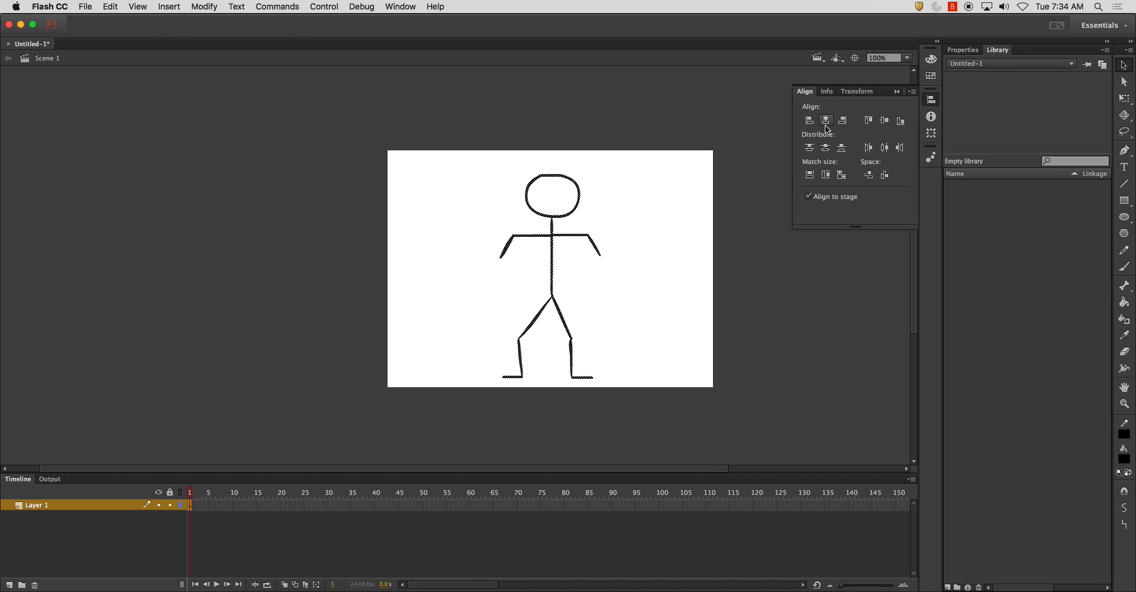
pyautogui.click(885, 120)
pyautogui.click(806, 279)
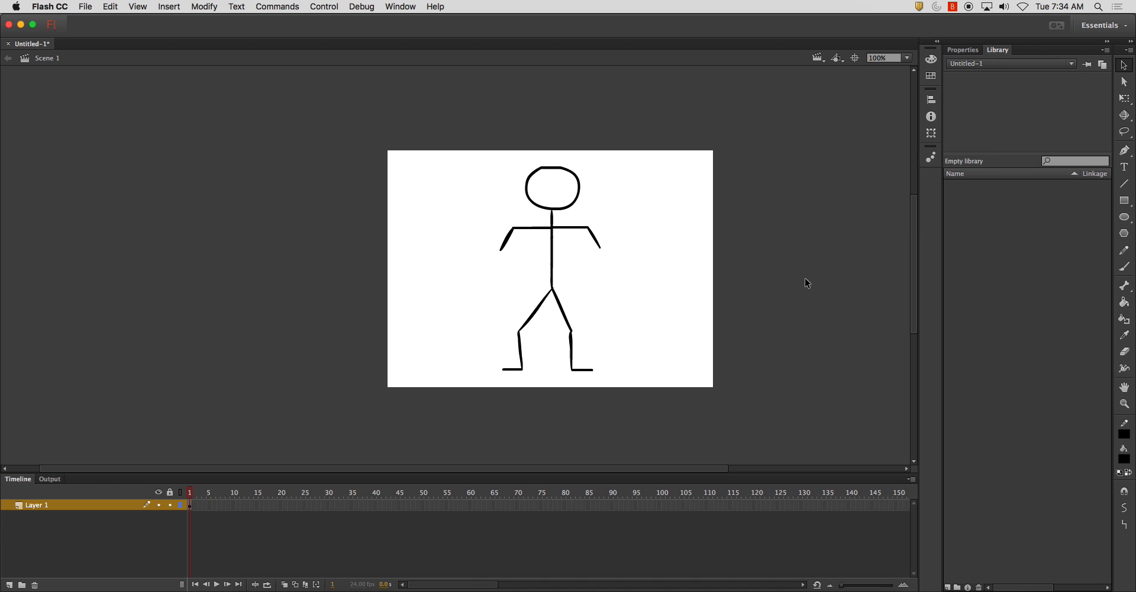
# Step: Build an armature with the Bone Tool from the hip, adding bones through the knees, ankles and feet of both legs
pyautogui.click(1124, 286)
pyautogui.click(1124, 286)
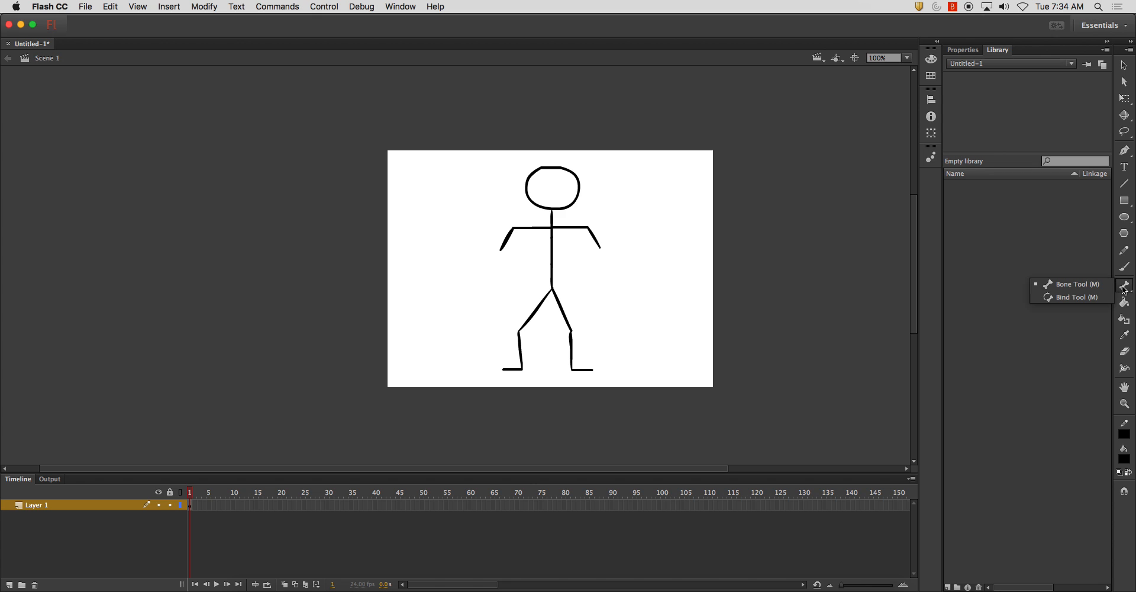
pyautogui.click(1093, 284)
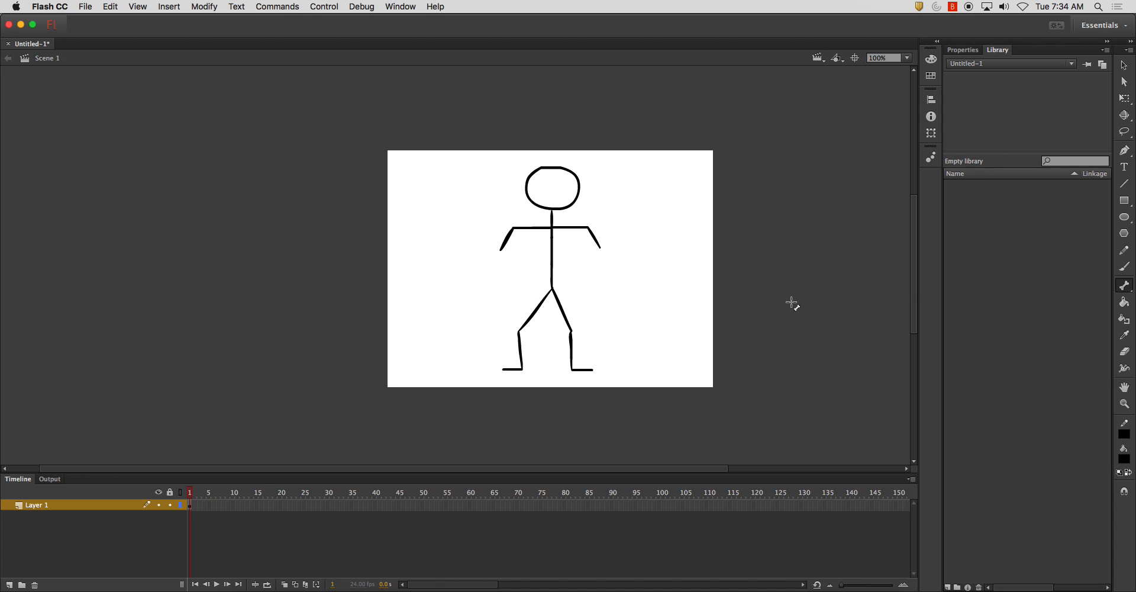
pyautogui.click(553, 291)
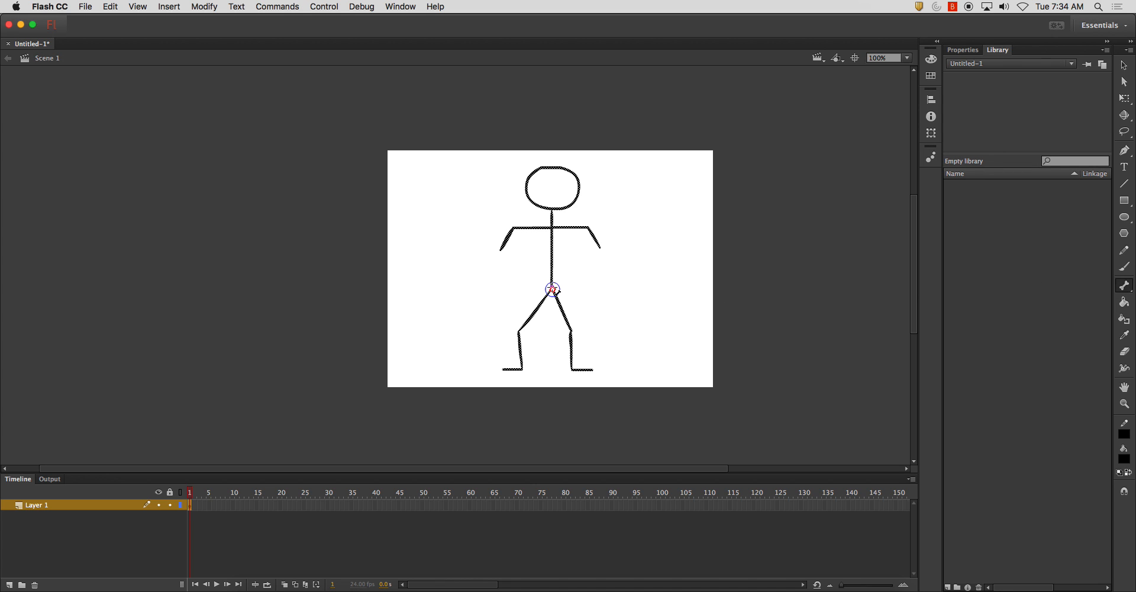
pyautogui.moveTo(553, 288); pyautogui.dragTo(552, 287)
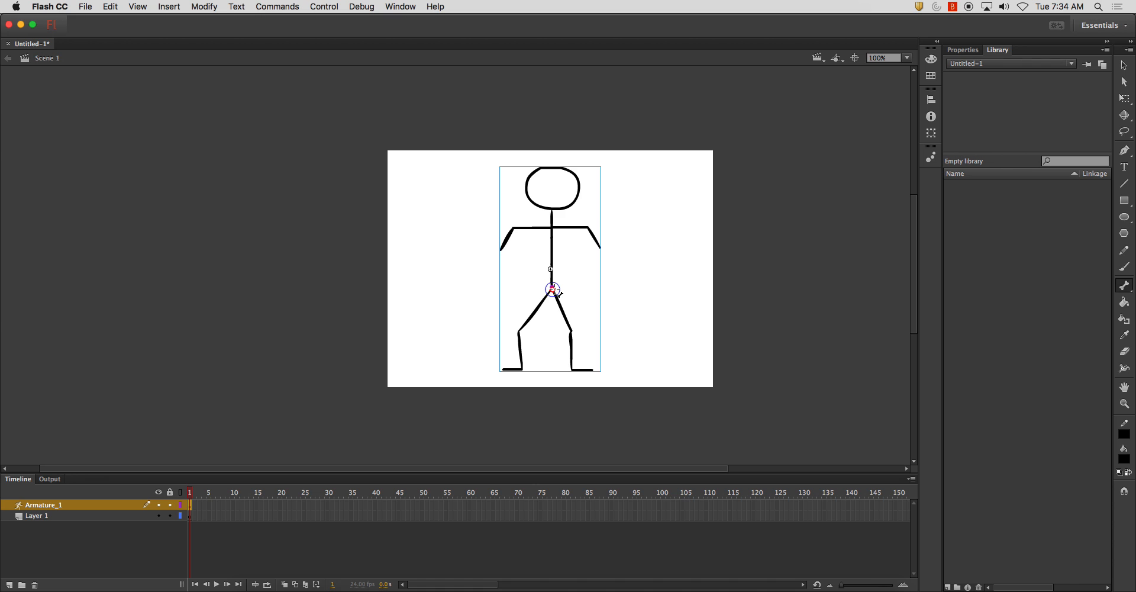
pyautogui.moveTo(557, 292); pyautogui.dragTo(572, 330)
pyautogui.moveTo(571, 330); pyautogui.dragTo(593, 369)
pyautogui.moveTo(553, 290); pyautogui.dragTo(519, 332)
pyautogui.moveTo(519, 332); pyautogui.dragTo(501, 370)
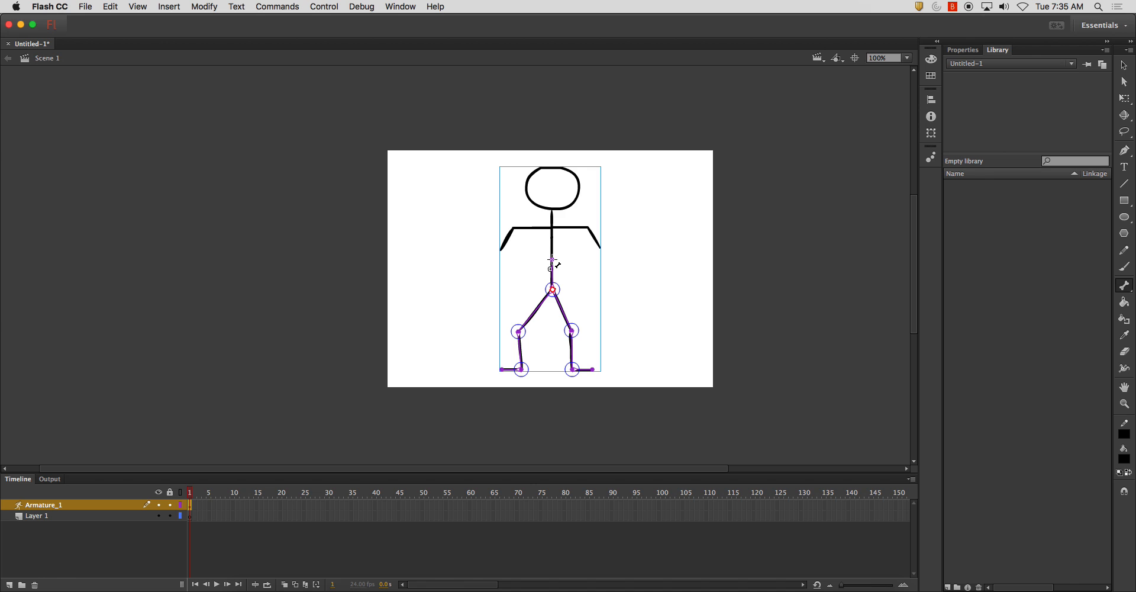
# Step: Extend the armature with bones up the spine to the top of the head and out along both arms
pyautogui.moveTo(552, 259); pyautogui.dragTo(552, 229)
pyautogui.moveTo(552, 228); pyautogui.dragTo(554, 167)
pyautogui.moveTo(551, 227)
pyautogui.mouseDown()
pyautogui.moveTo(514, 227)
pyautogui.moveTo(501, 251)
pyautogui.moveTo(589, 227)
pyautogui.moveTo(600, 247)
pyautogui.mouseUp()
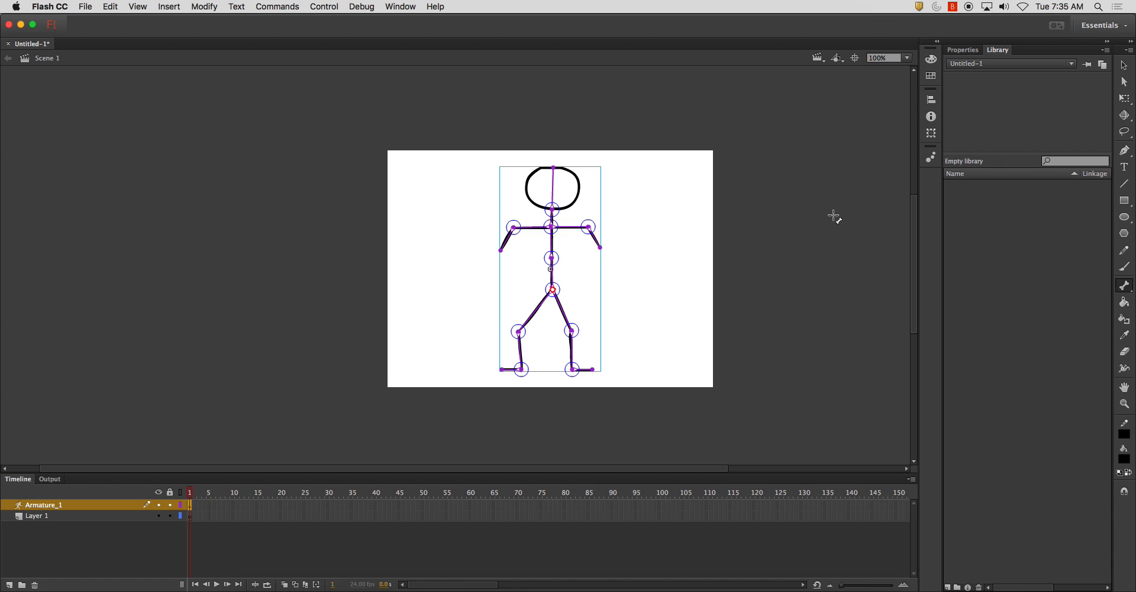
# Step: Rename the armature layer as Armature_Stick_Figure
pyautogui.click(1123, 65)
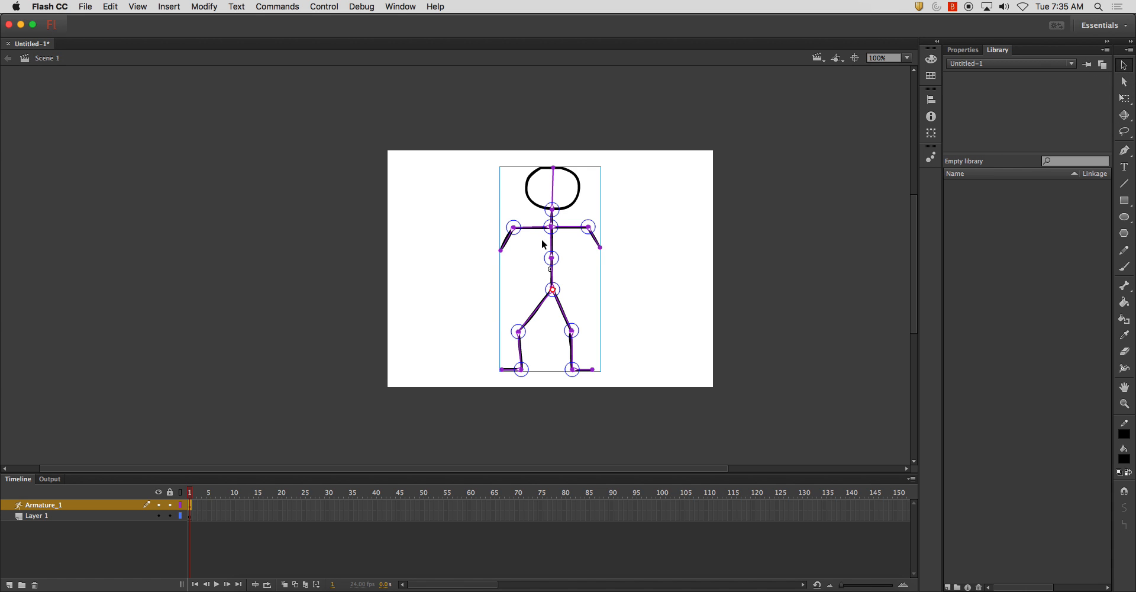
pyautogui.click(673, 232)
pyautogui.click(565, 230)
pyautogui.click(49, 519)
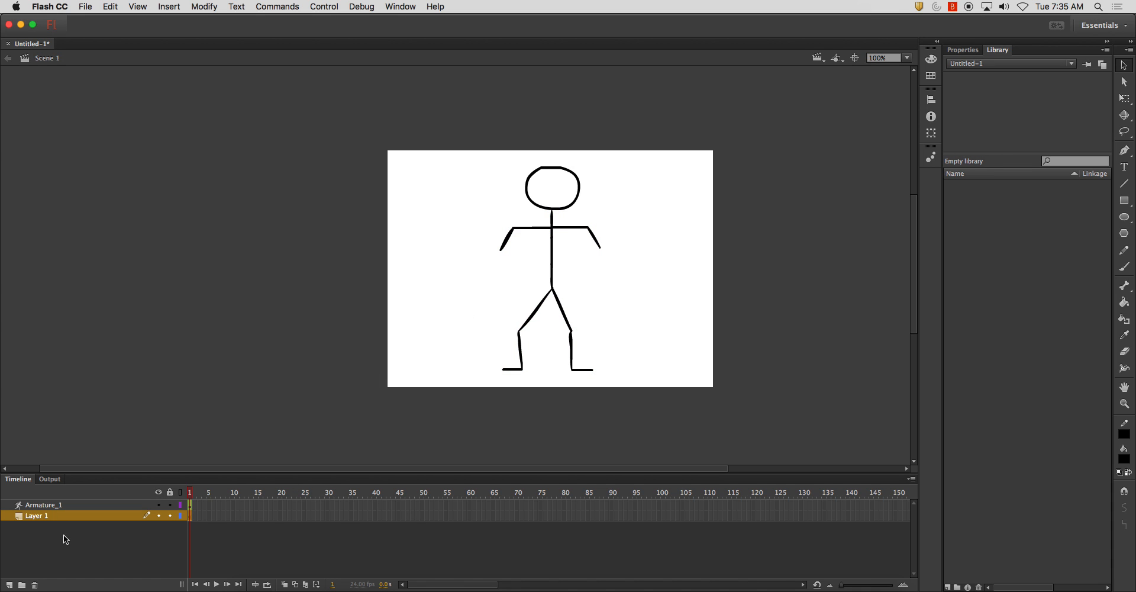
pyautogui.doubleClick(44, 506)
pyautogui.press('Right')
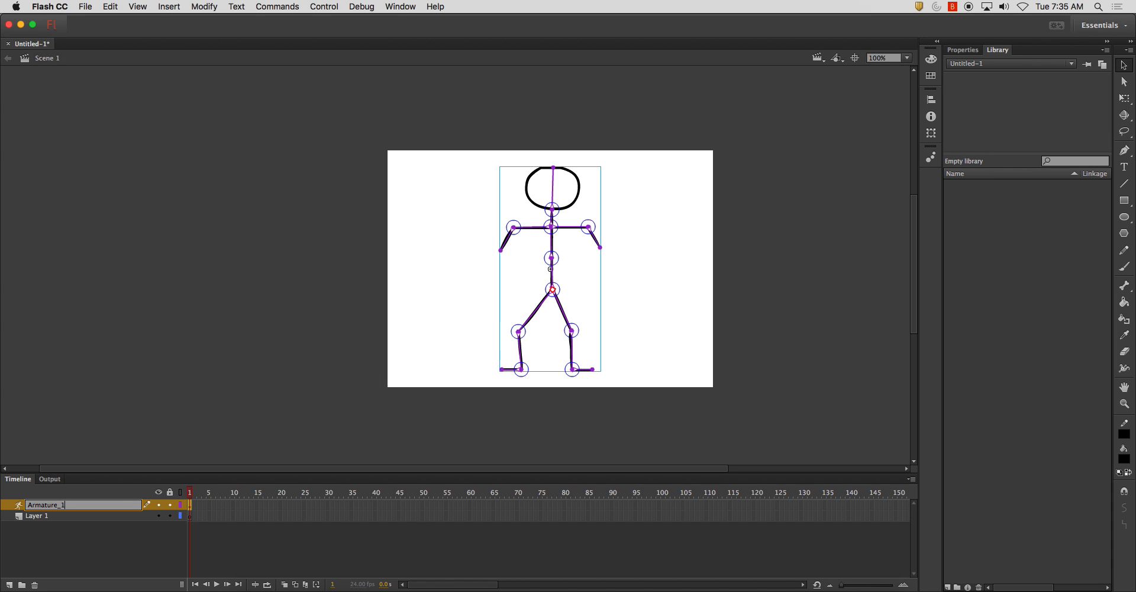
pyautogui.press('BackSpace')
pyautogui.write('Stick_Figure')
pyautogui.press('Return')
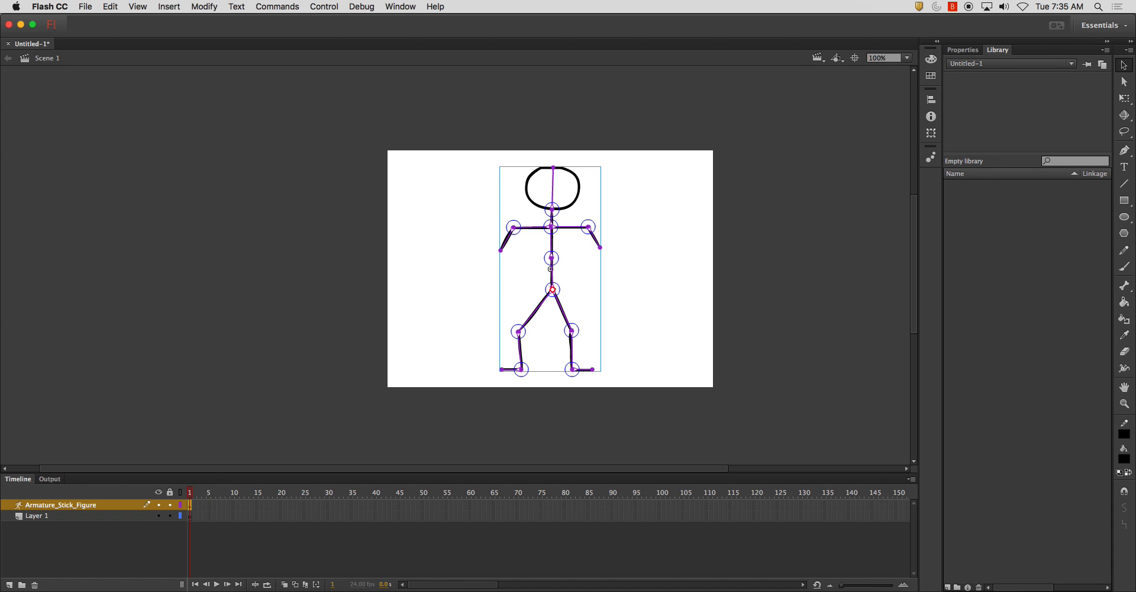
# Step: Delete the empty Layer 1 and extend the armature layer's frames to frame 121
pyautogui.click(36, 517)
pyautogui.click(34, 584)
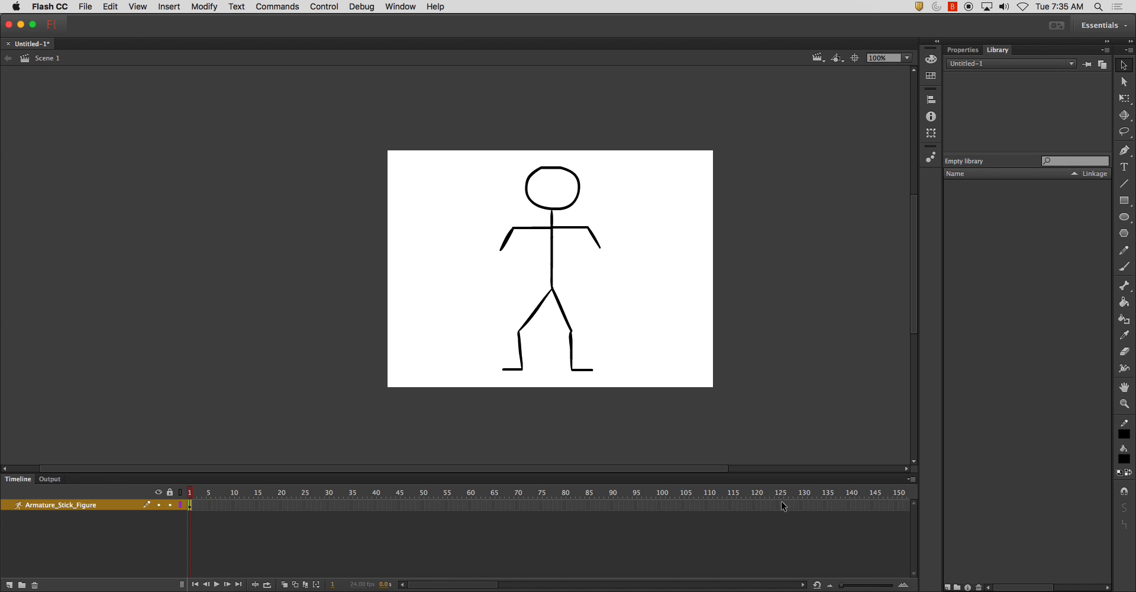
pyautogui.rightClick(756, 502)
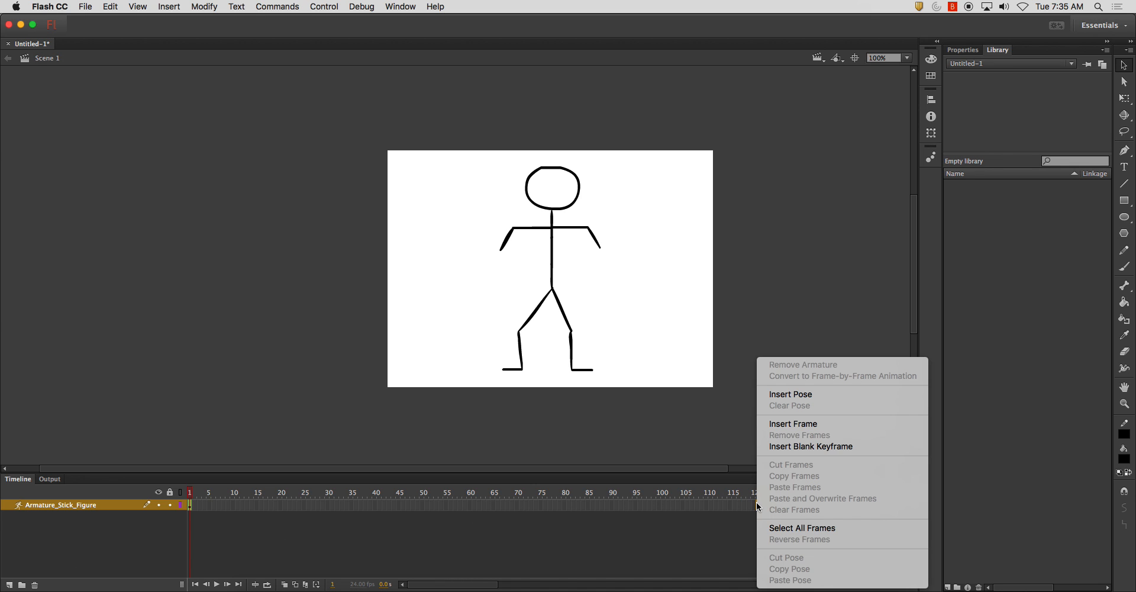
pyautogui.click(783, 425)
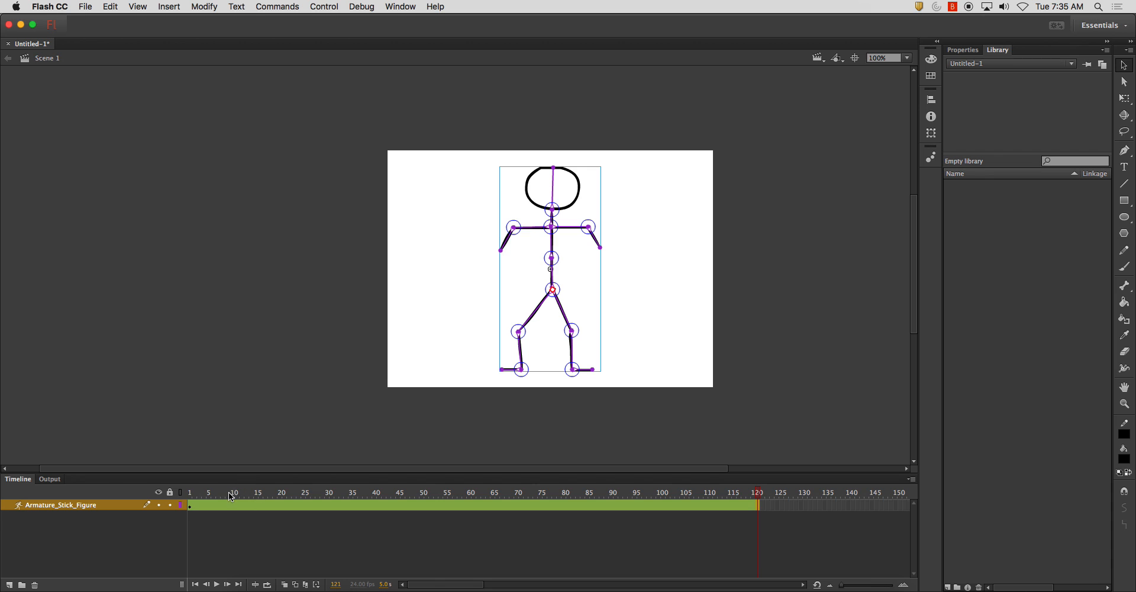
# Step: Pose the legs at frame 10, lifting the front knee forward and straightening the rear leg beneath the hip
pyautogui.click(190, 496)
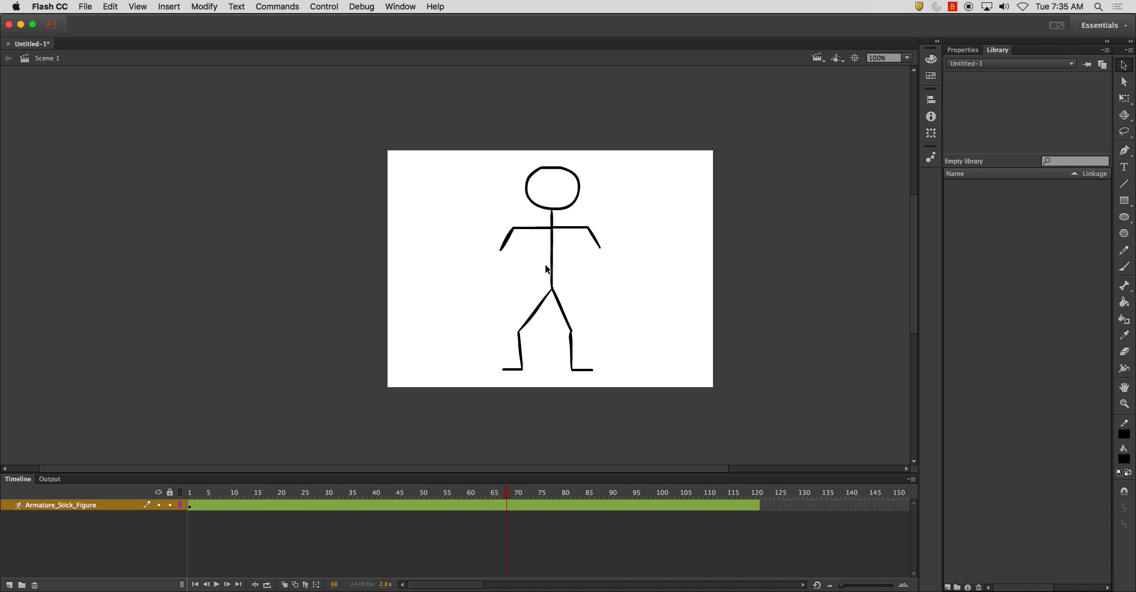
pyautogui.click(219, 494)
pyautogui.click(556, 301)
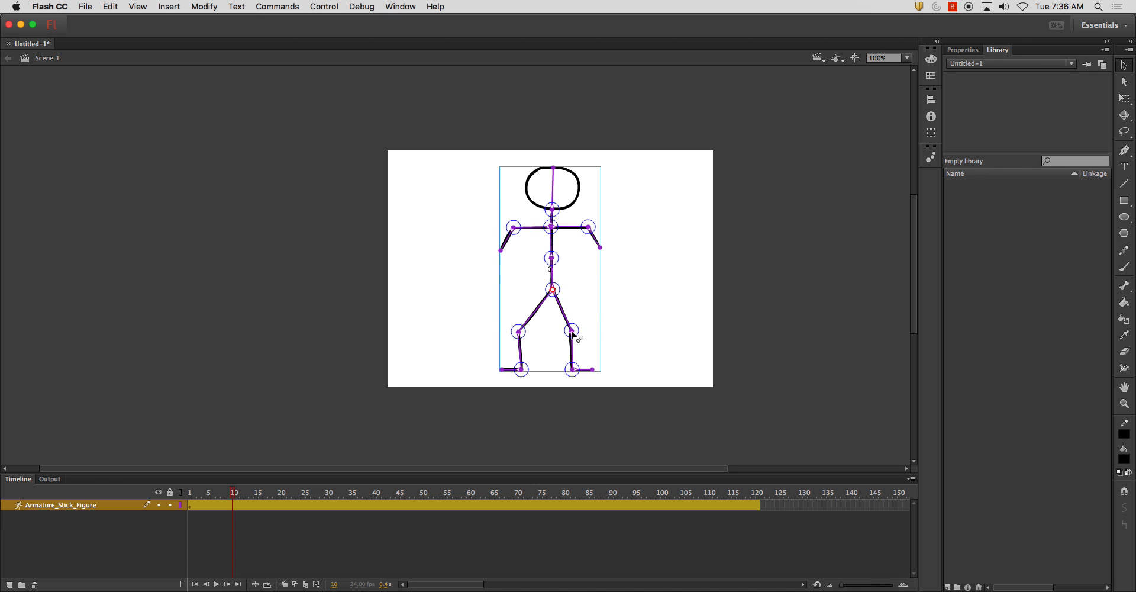
pyautogui.moveTo(573, 335)
pyautogui.mouseDown()
pyautogui.moveTo(605, 314)
pyautogui.moveTo(629, 327)
pyautogui.moveTo(592, 335)
pyautogui.mouseUp()
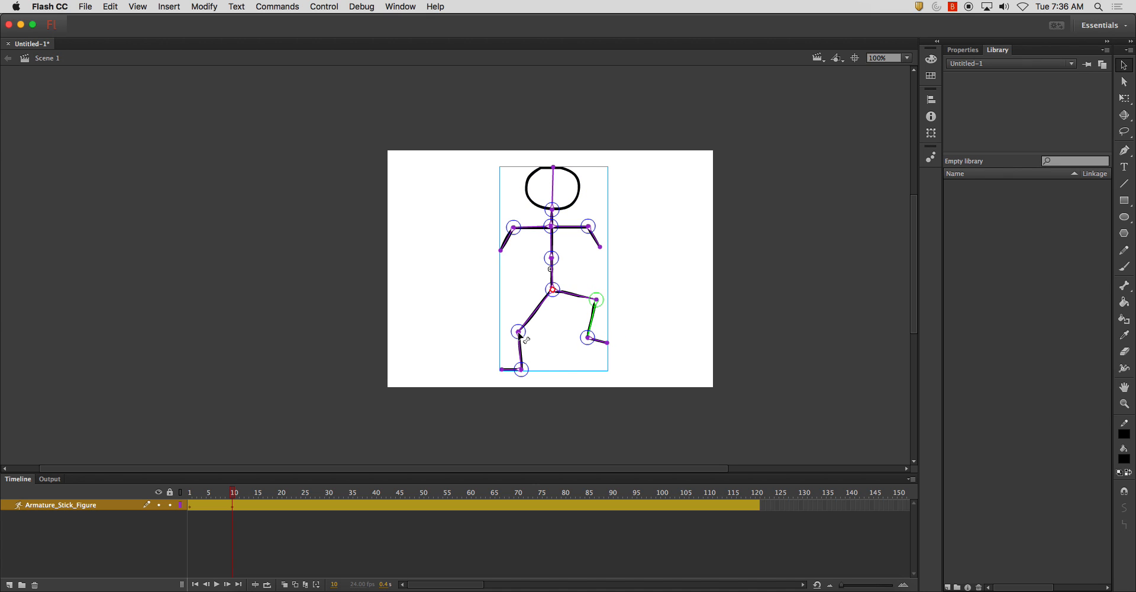
pyautogui.moveTo(519, 336)
pyautogui.mouseDown()
pyautogui.moveTo(543, 344)
pyautogui.moveTo(546, 383)
pyautogui.moveTo(514, 384)
pyautogui.mouseUp()
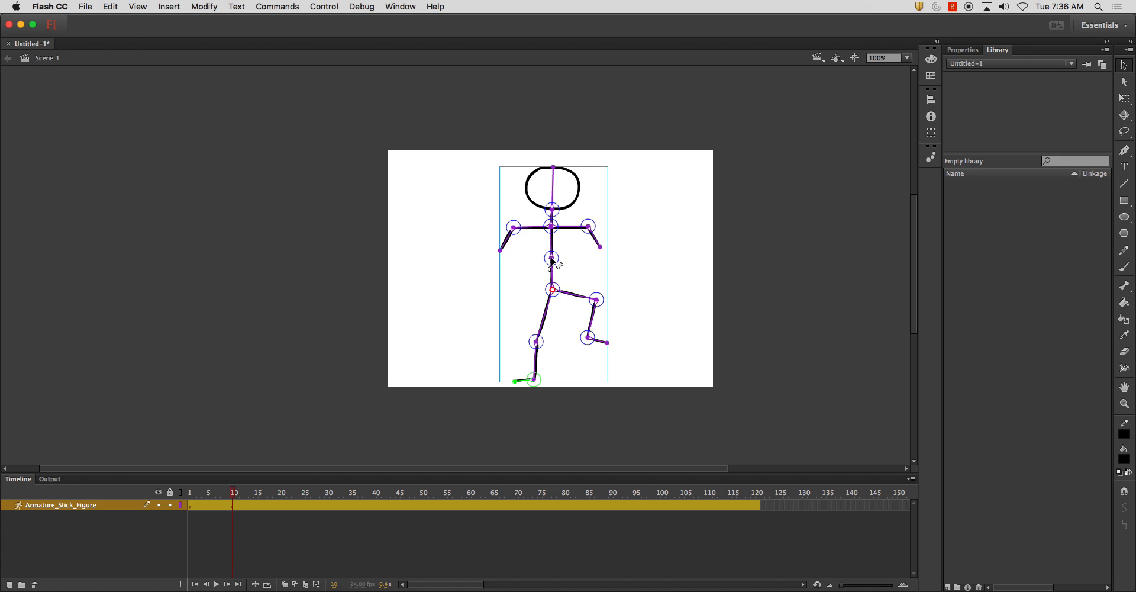
# Step: Lean the figure's torso and head forward at frame 10, with one arm bent in front and the other stretched behind
pyautogui.moveTo(557, 260); pyautogui.dragTo(618, 270)
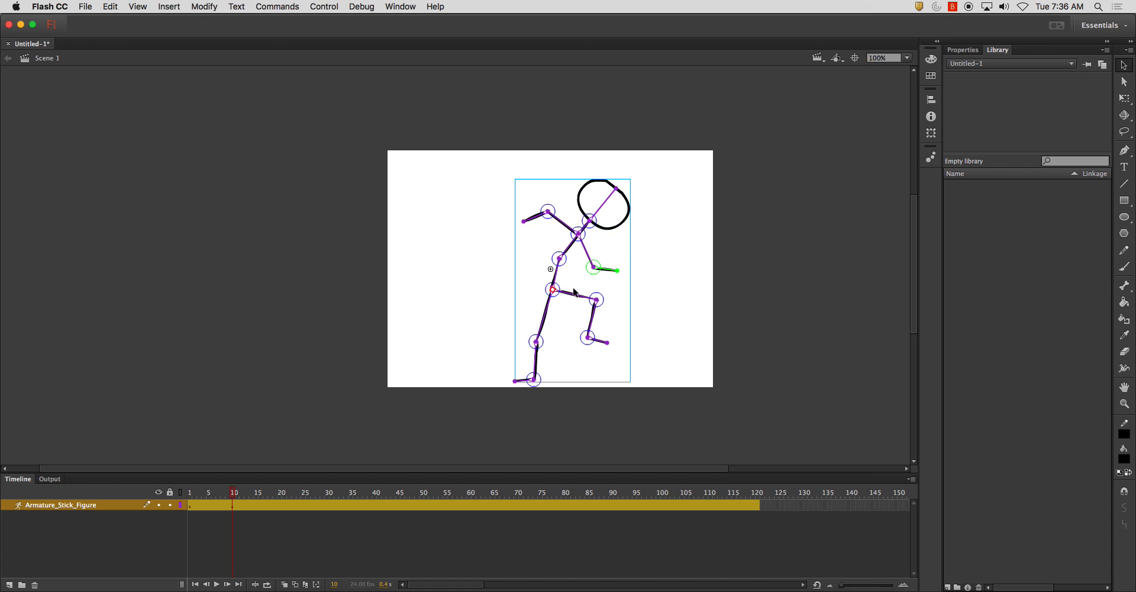
pyautogui.moveTo(542, 232)
pyautogui.mouseDown()
pyautogui.moveTo(539, 256)
pyautogui.moveTo(511, 260)
pyautogui.mouseUp()
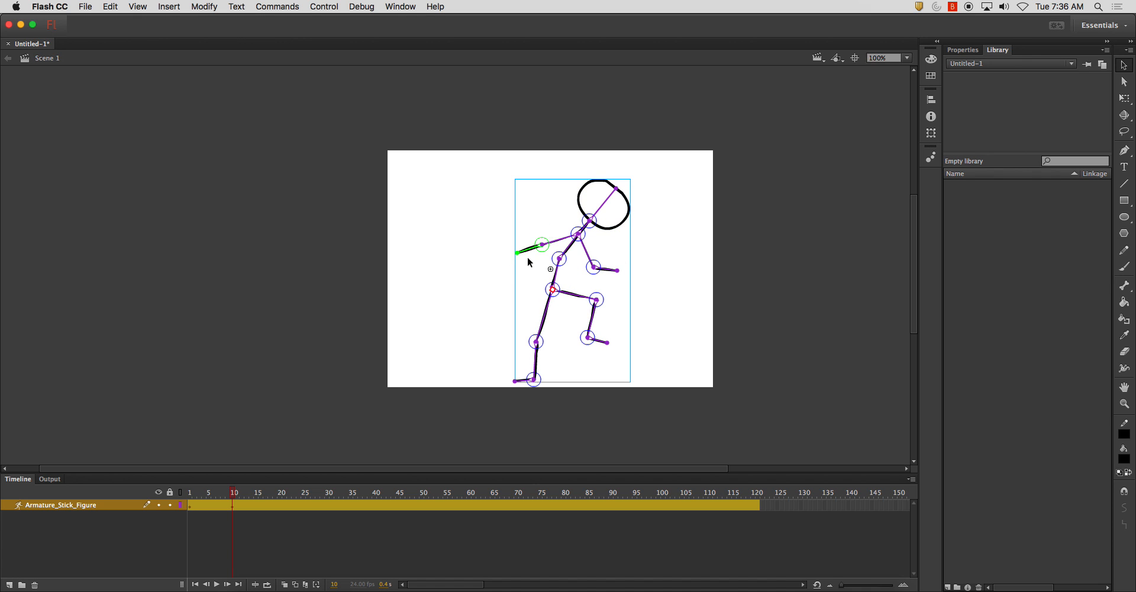
pyautogui.moveTo(592, 224); pyautogui.dragTo(623, 201)
pyautogui.click(658, 187)
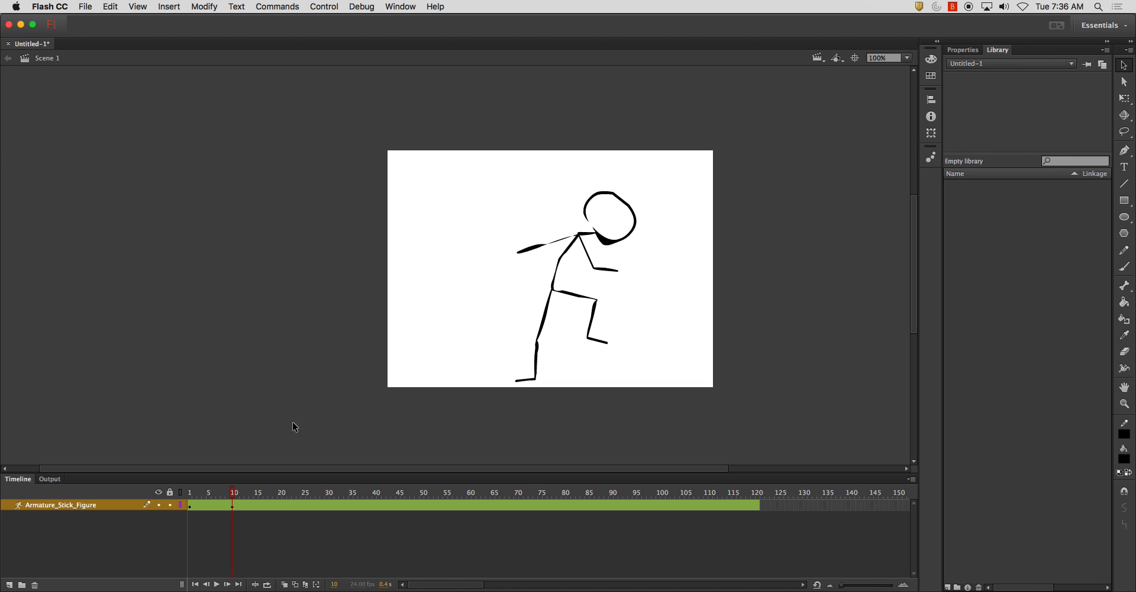
# Step: Adjust the pose at frame 20 by realigning the neck and head, extending the front arm and raising the rear arm
pyautogui.click(238, 492)
pyautogui.click(619, 243)
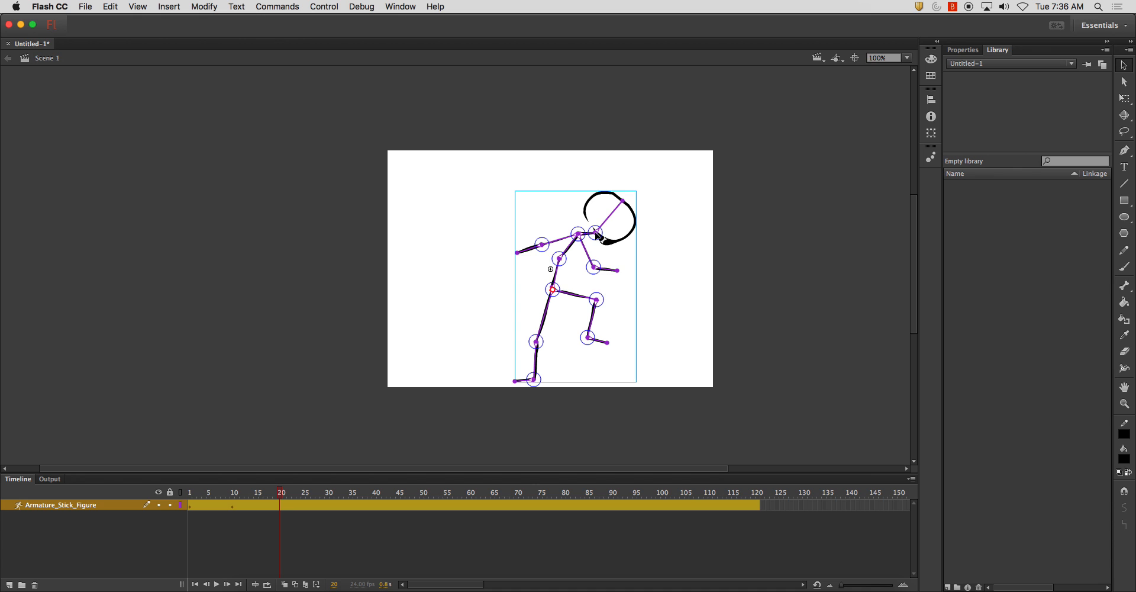
pyautogui.moveTo(597, 235); pyautogui.dragTo(618, 226)
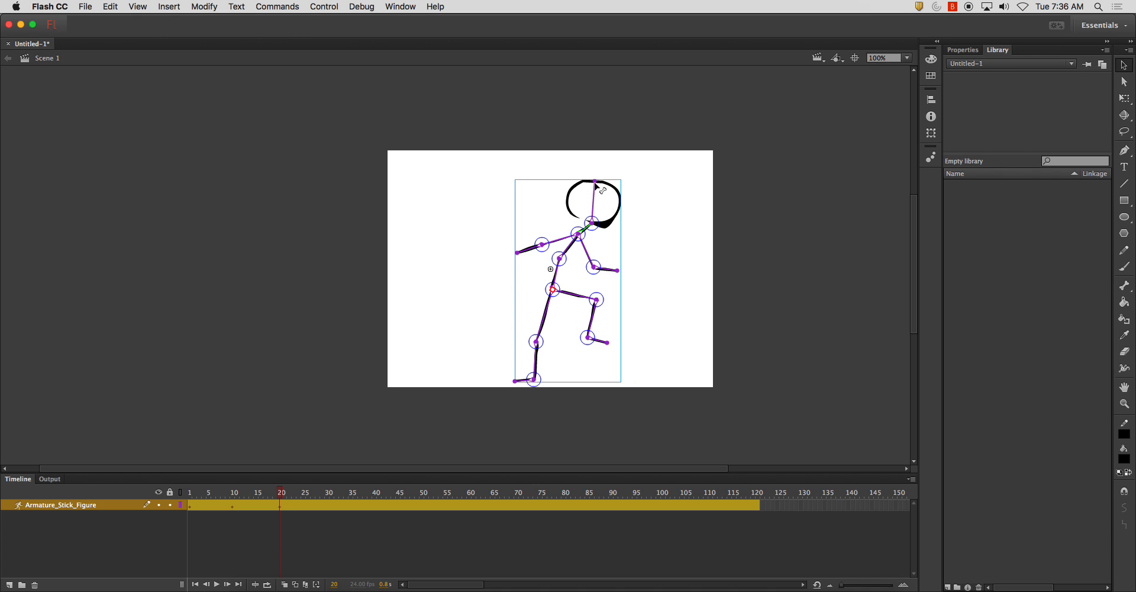
pyautogui.moveTo(595, 185); pyautogui.dragTo(611, 186)
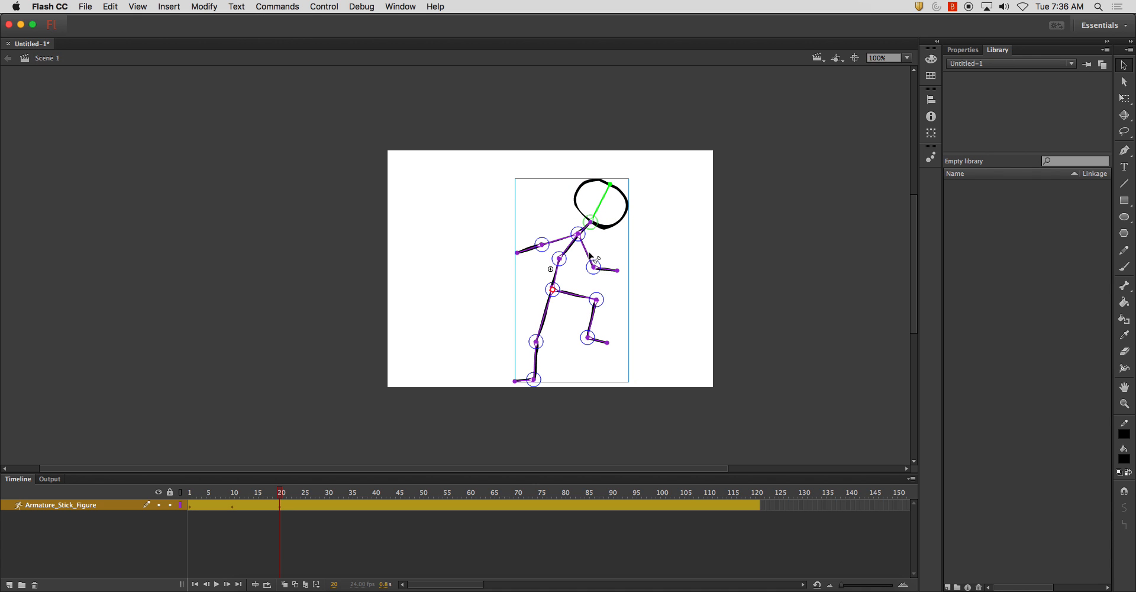
pyautogui.moveTo(595, 269); pyautogui.dragTo(623, 270)
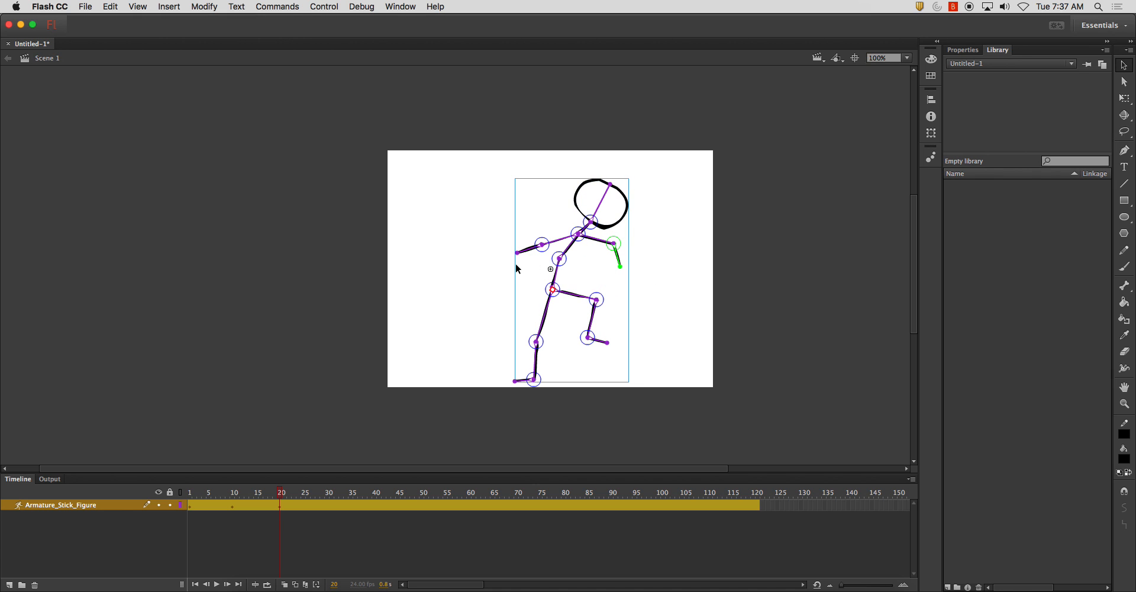
pyautogui.moveTo(541, 244)
pyautogui.mouseDown()
pyautogui.moveTo(518, 221)
pyautogui.moveTo(537, 237)
pyautogui.moveTo(530, 249)
pyautogui.mouseUp()
pyautogui.moveTo(531, 248); pyautogui.dragTo(564, 185)
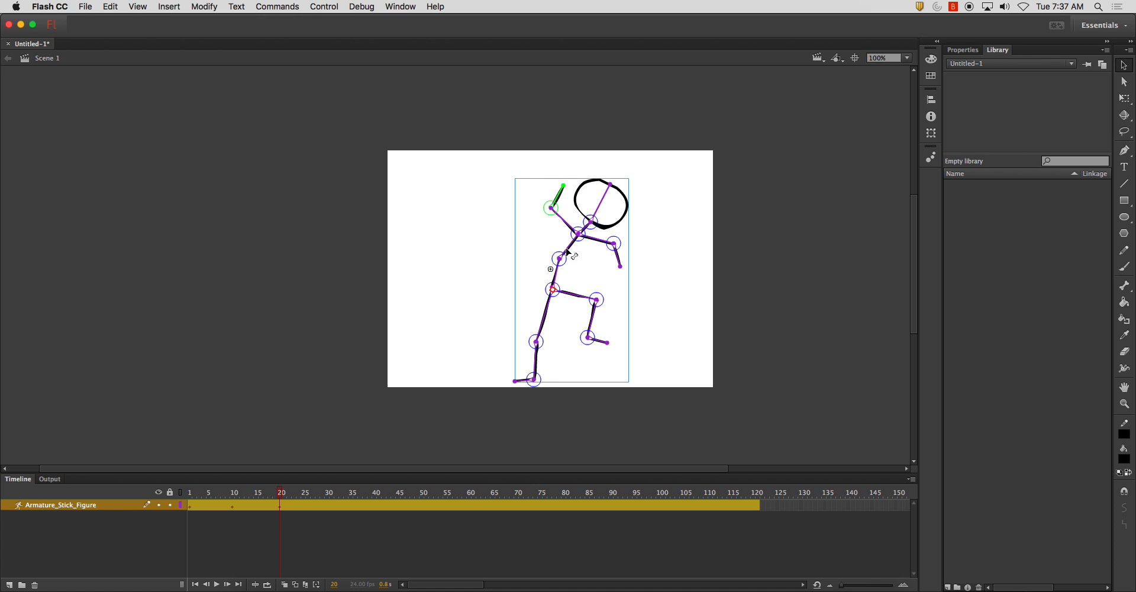
# Step: Lean the torso backward at frame 20 and raise the front leg into a high kick
pyautogui.moveTo(559, 260); pyautogui.dragTo(531, 266)
pyautogui.moveTo(600, 306); pyautogui.dragTo(594, 262)
pyautogui.moveTo(614, 300); pyautogui.dragTo(619, 239)
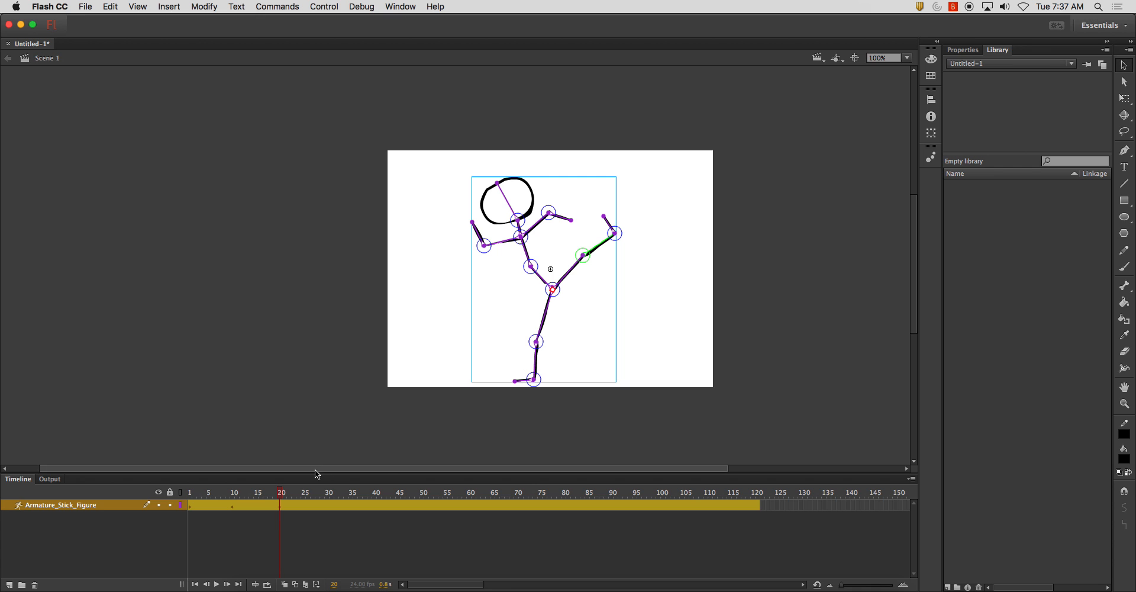
# Step: Scrub the playhead across the frames around frame 20, up to frame 23, to preview the kick motion
pyautogui.click(256, 495)
pyautogui.moveTo(256, 496); pyautogui.dragTo(296, 501)
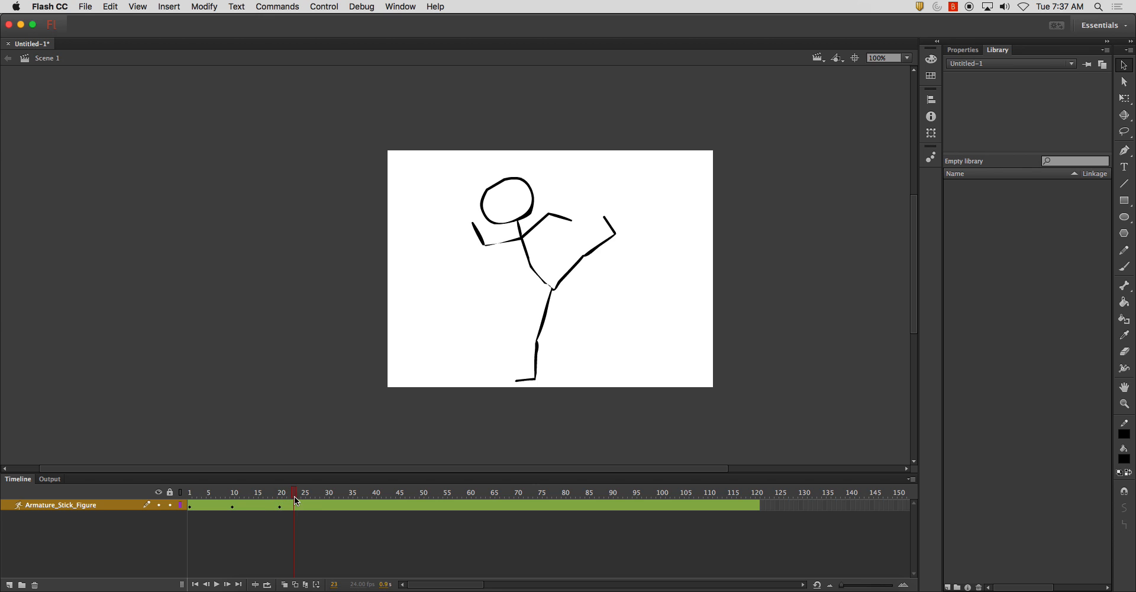
# Step: At frame 31, bring the kicking leg back down, swing the torso forward and lower both arms
pyautogui.click(545, 283)
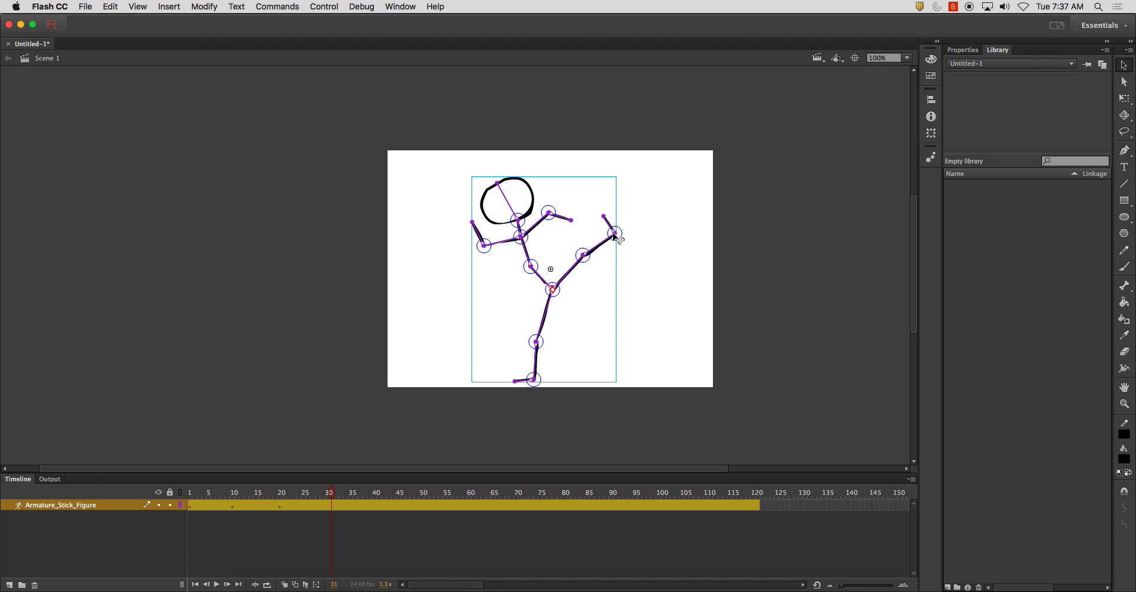
pyautogui.moveTo(614, 236); pyautogui.dragTo(571, 374)
pyautogui.moveTo(529, 271); pyautogui.dragTo(510, 241)
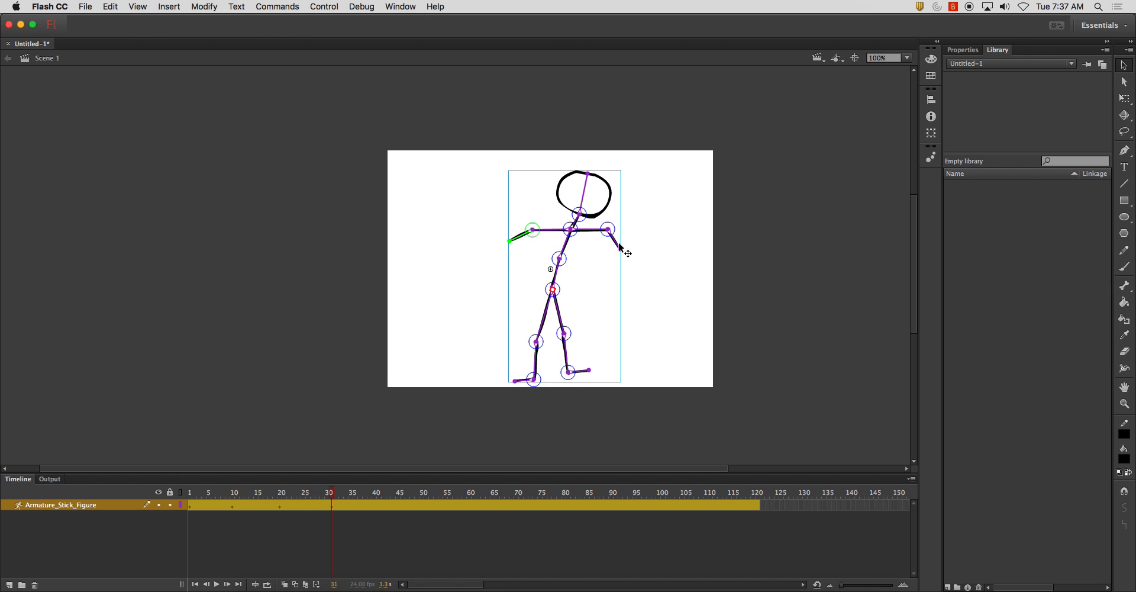
pyautogui.moveTo(608, 229); pyautogui.dragTo(600, 273)
pyautogui.press('super+z')
pyautogui.press('super+z')
pyautogui.click(583, 322)
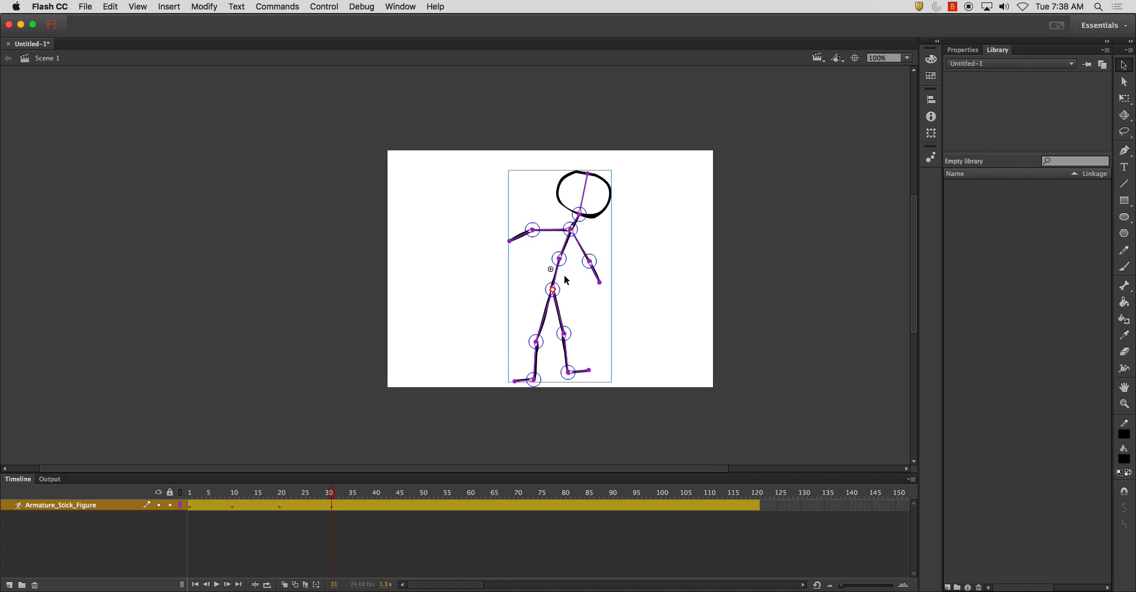
pyautogui.press('Right')
pyautogui.press('Right')
pyautogui.press('Right')
pyautogui.press('Right')
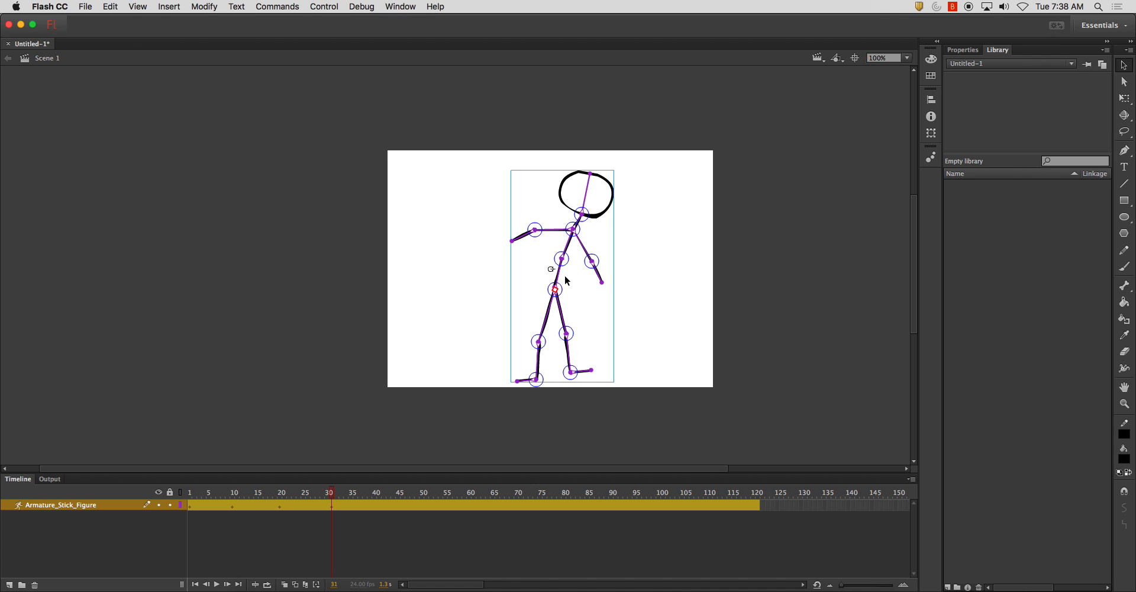
pyautogui.press('Left')
pyautogui.press('Left')
pyautogui.press('Left')
pyautogui.press('Left')
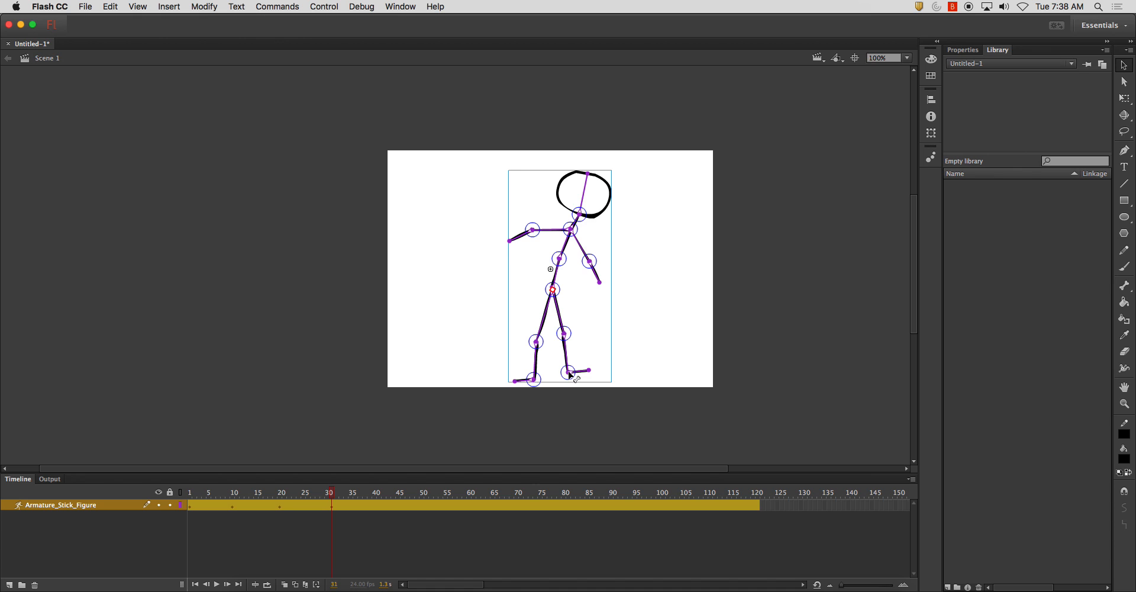
# Step: At frame 31, raise the rear leg with a bent knee, raise both forearms and pull the torso back upright
pyautogui.moveTo(569, 372); pyautogui.dragTo(469, 310)
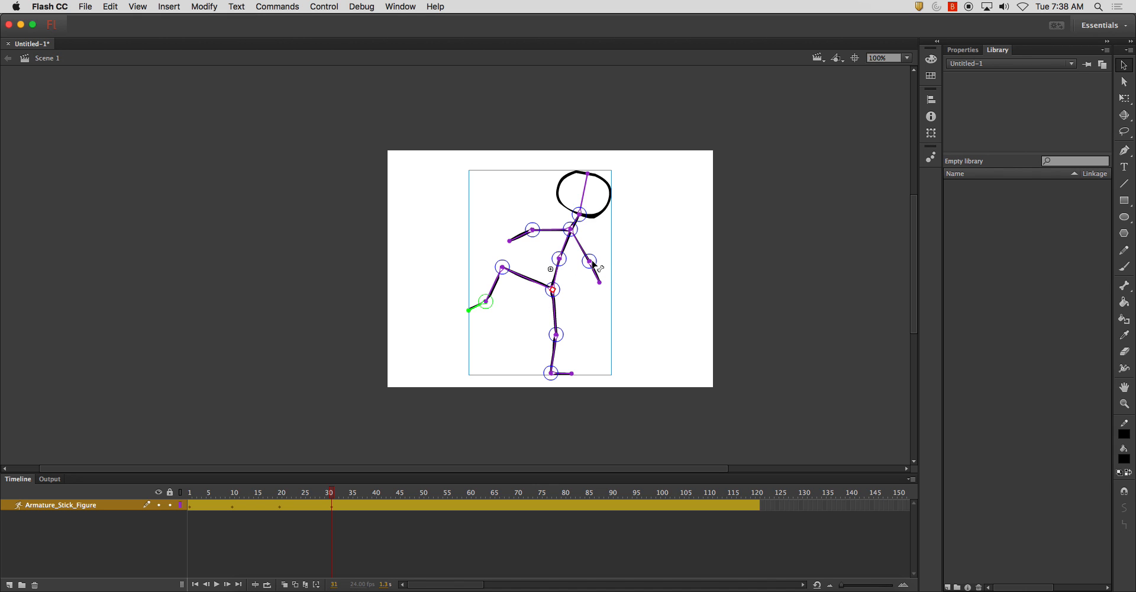
pyautogui.moveTo(594, 271); pyautogui.dragTo(619, 228)
pyautogui.moveTo(532, 231); pyautogui.dragTo(532, 204)
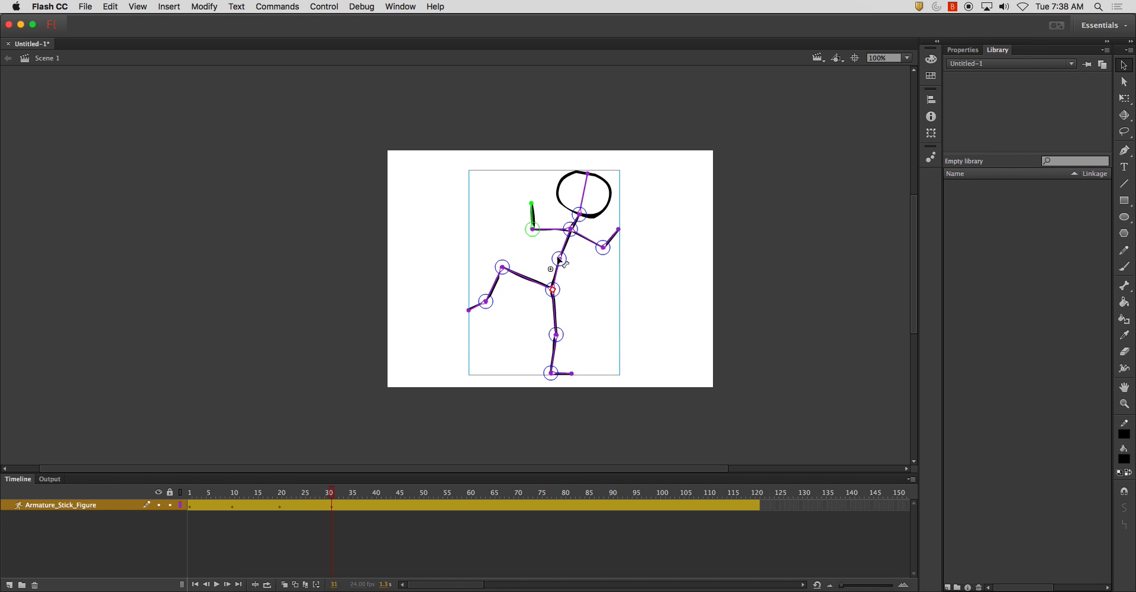
pyautogui.moveTo(560, 260); pyautogui.dragTo(543, 227)
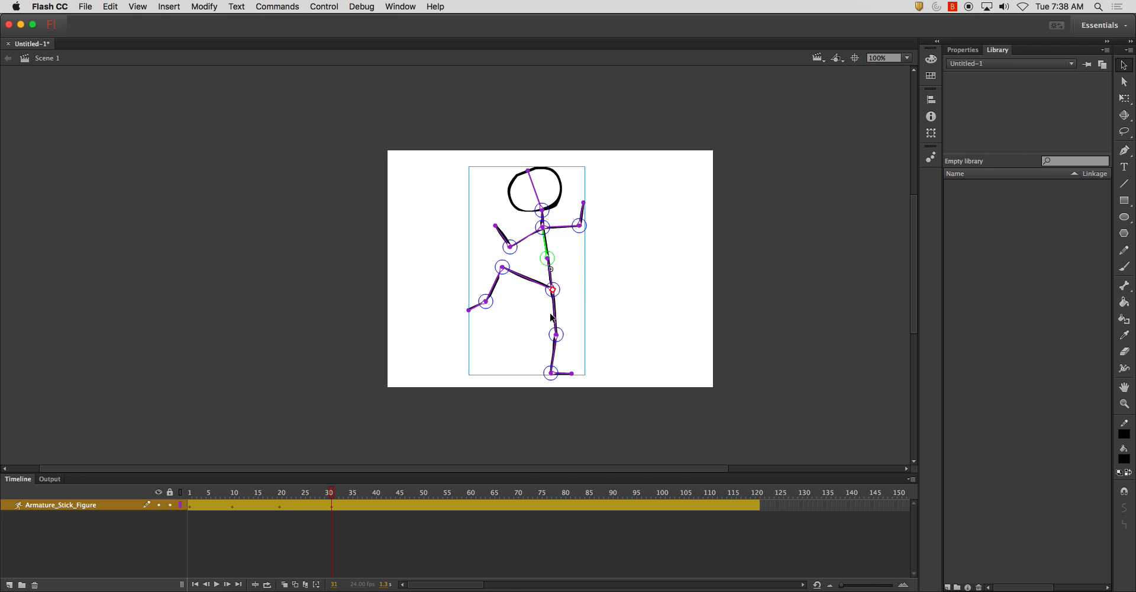
# Step: Show the bone's properties and readjust the pinned torso at frame 31, shifting the waist slightly forward
pyautogui.click(965, 49)
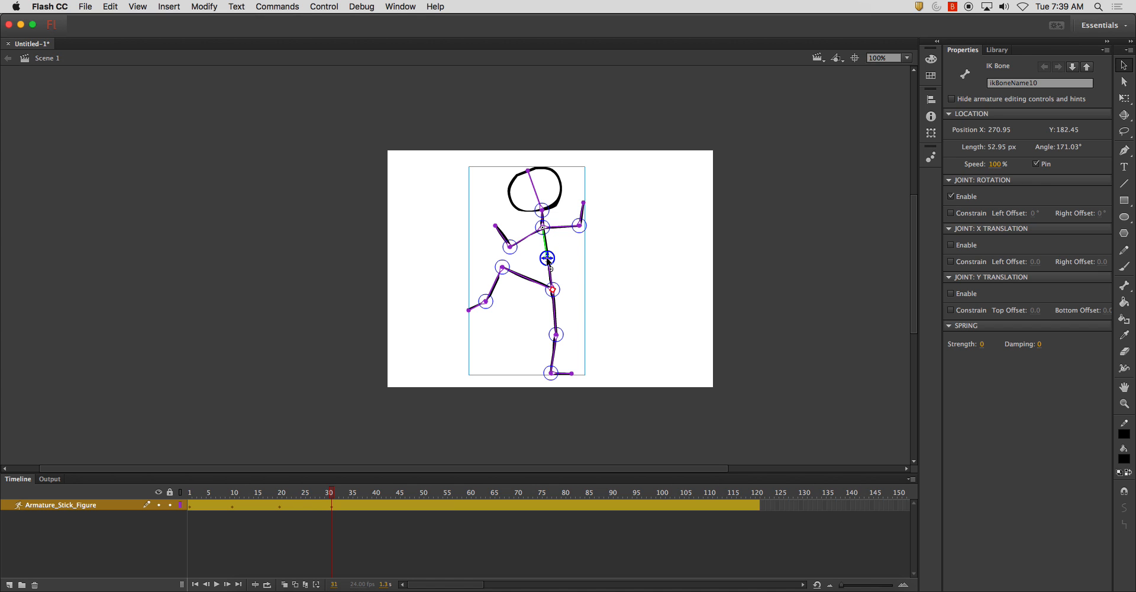
pyautogui.moveTo(548, 261); pyautogui.dragTo(814, 349)
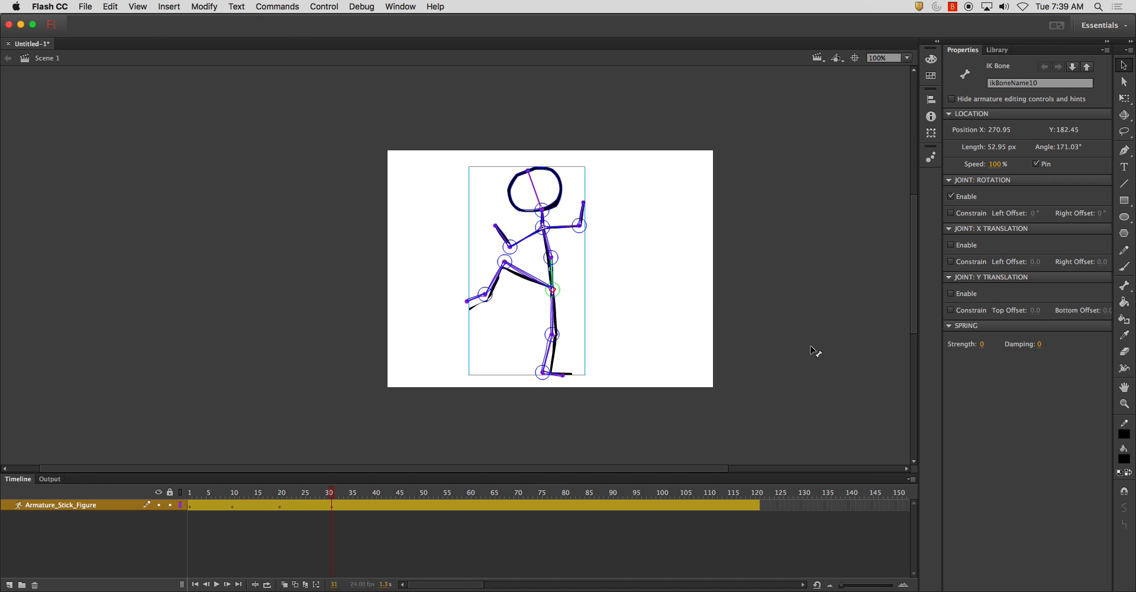
pyautogui.click(548, 242)
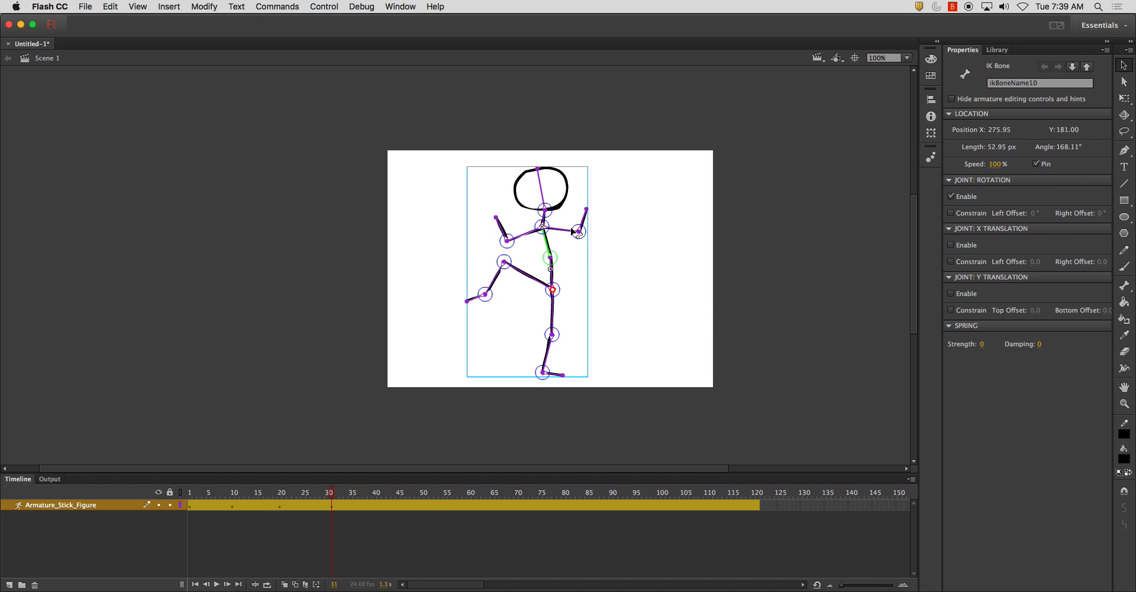
# Step: Pin the front arm's elbow joint and swing its forearm downward at frame 31
pyautogui.click(579, 232)
pyautogui.click(611, 250)
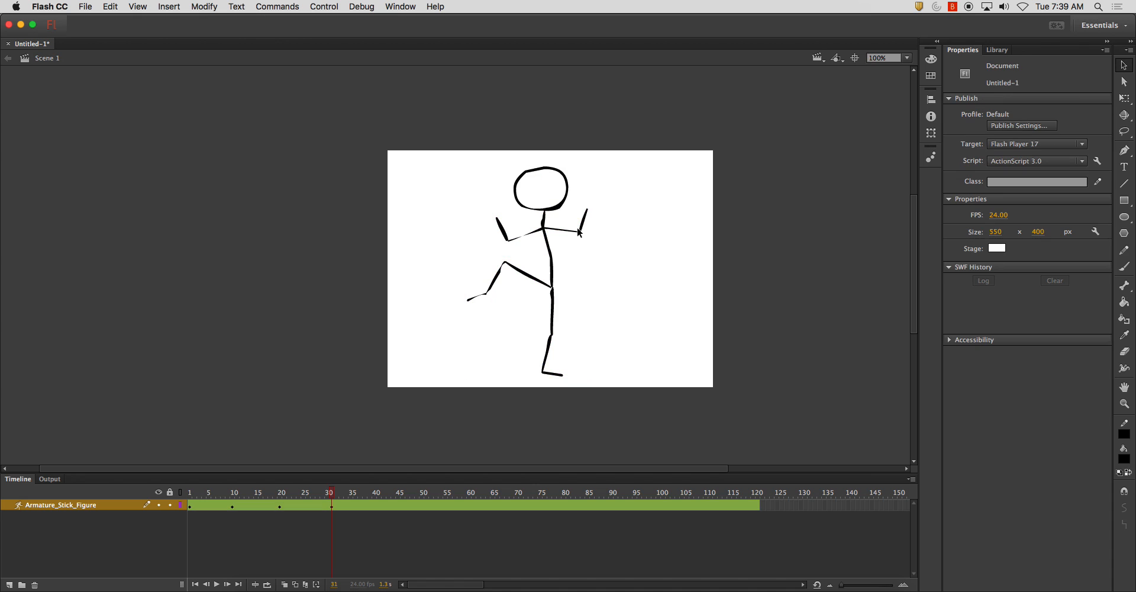
pyautogui.click(579, 231)
pyautogui.click(580, 231)
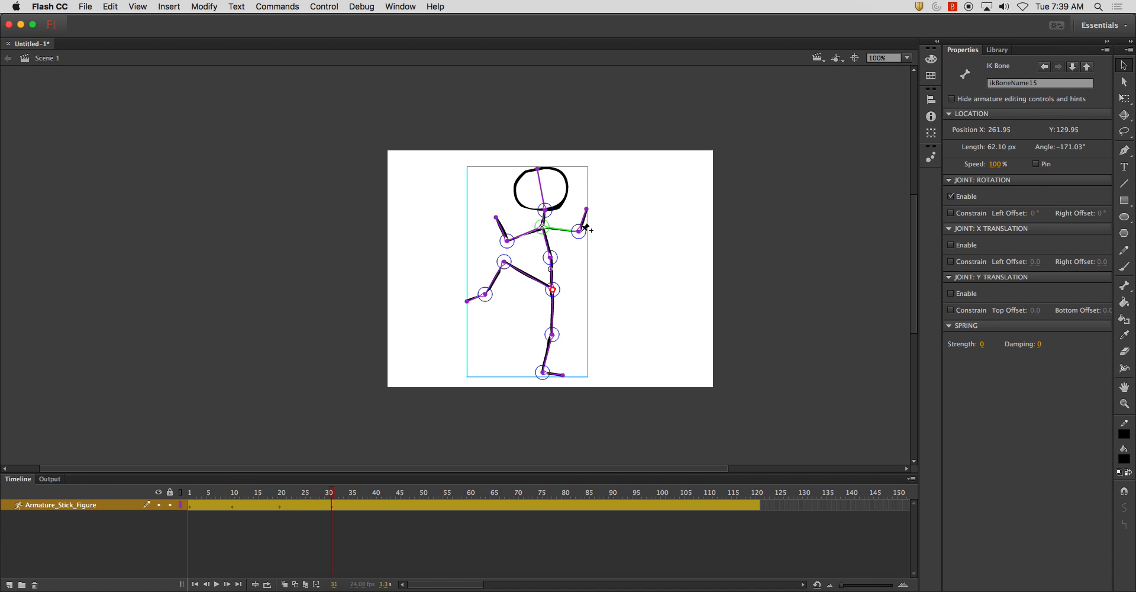
pyautogui.moveTo(580, 229)
pyautogui.mouseDown()
pyautogui.moveTo(579, 216)
pyautogui.moveTo(597, 224)
pyautogui.moveTo(580, 248)
pyautogui.moveTo(604, 258)
pyautogui.moveTo(582, 210)
pyautogui.moveTo(579, 230)
pyautogui.mouseUp()
pyautogui.click(580, 232)
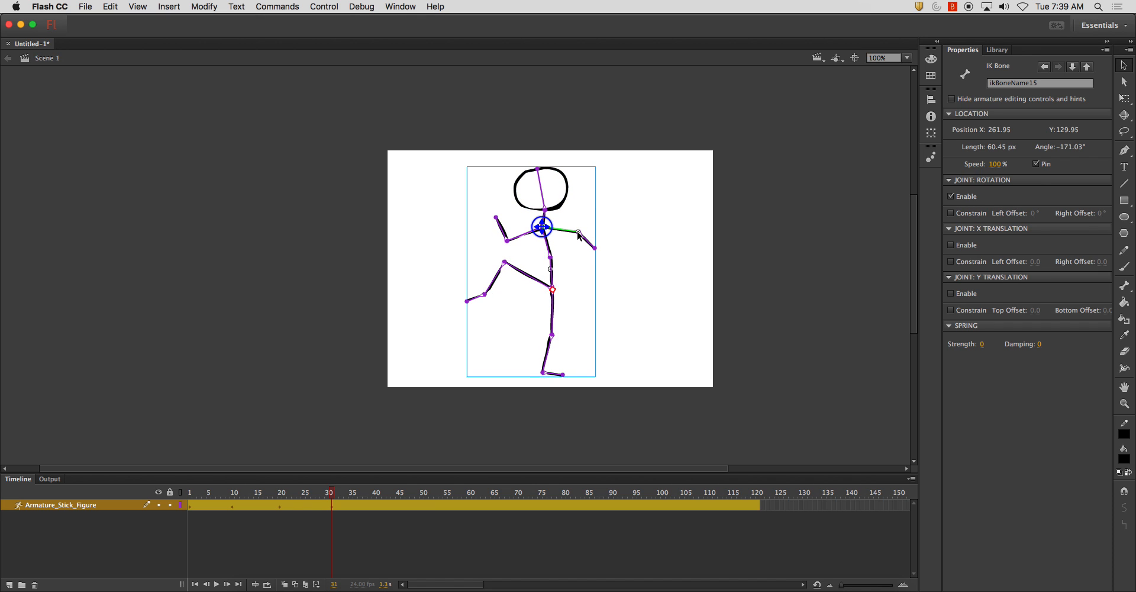
pyautogui.click(611, 230)
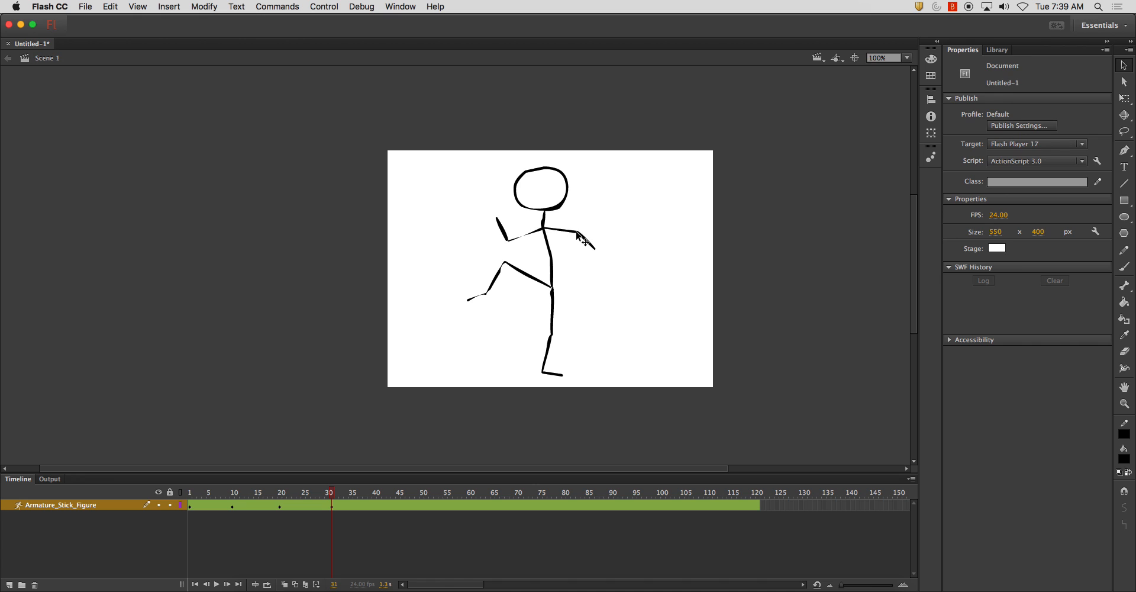
pyautogui.click(580, 233)
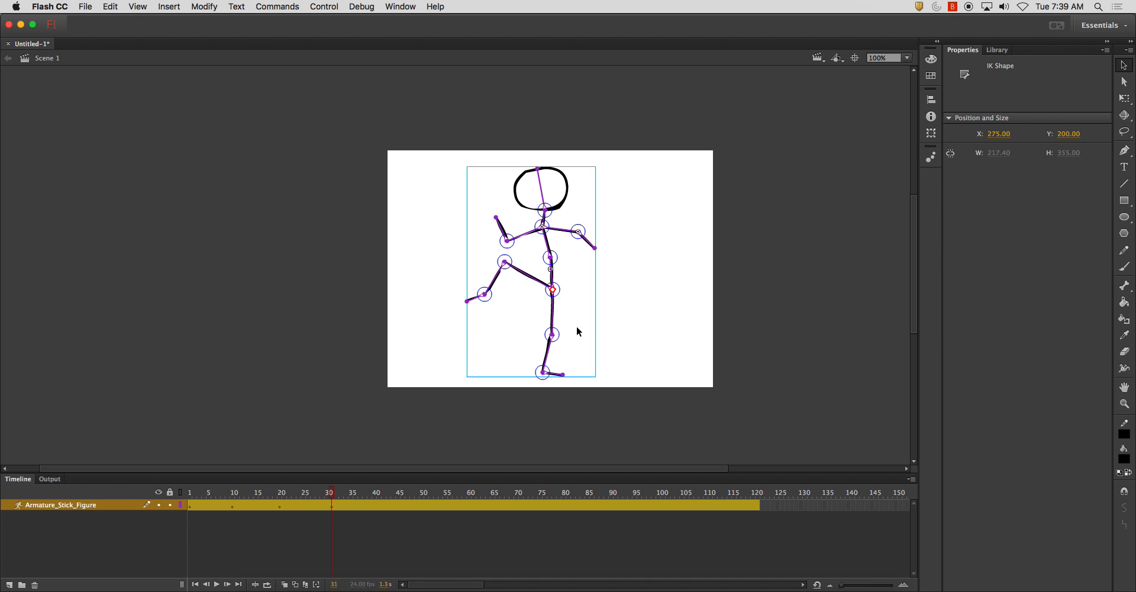
# Step: Pin the standing leg's ankle, flatten its foot and lower the raised leg until its thigh is nearly horizontal at frame 31
pyautogui.click(553, 291)
pyautogui.click(545, 374)
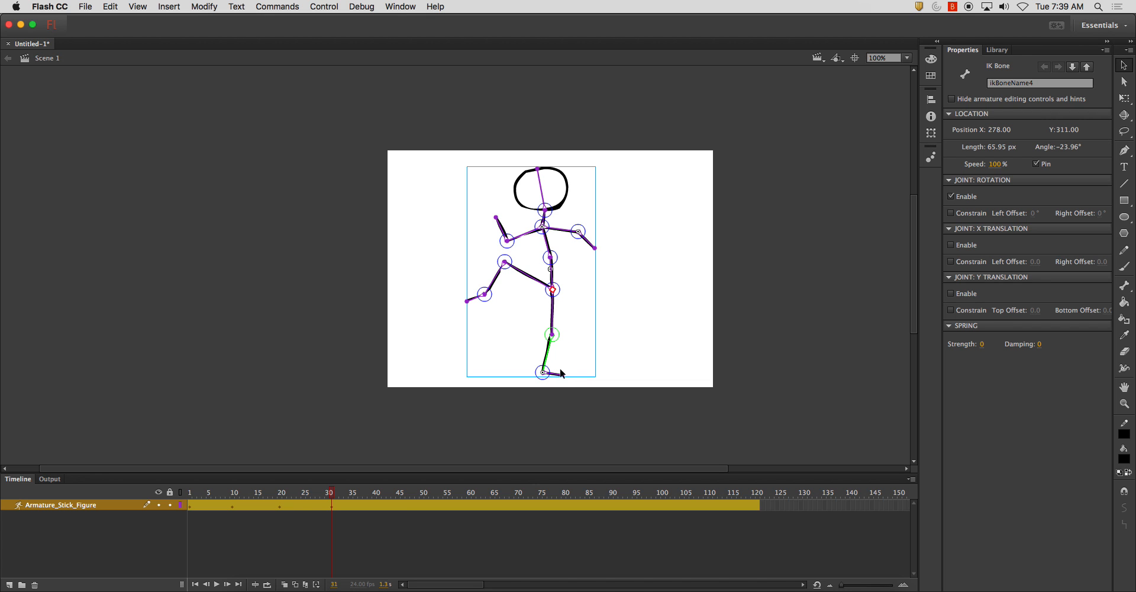
pyautogui.moveTo(553, 289); pyautogui.dragTo(499, 273)
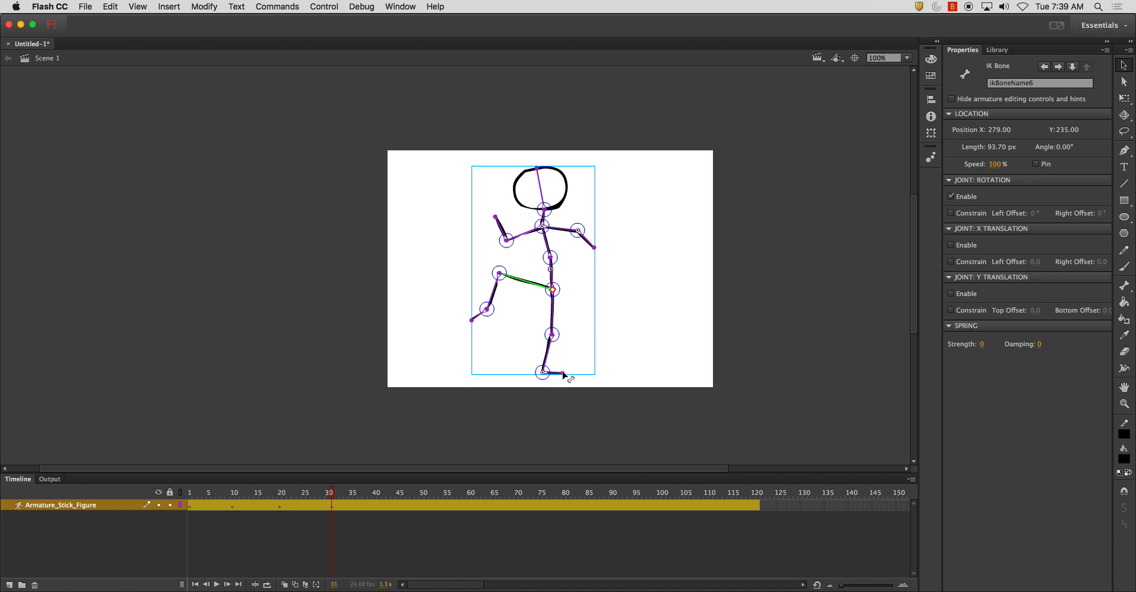
pyautogui.moveTo(567, 376); pyautogui.dragTo(489, 330)
# Step: Move the playhead to frame 40 and pin the raised leg's knee joint there
pyautogui.moveTo(337, 495); pyautogui.dragTo(379, 499)
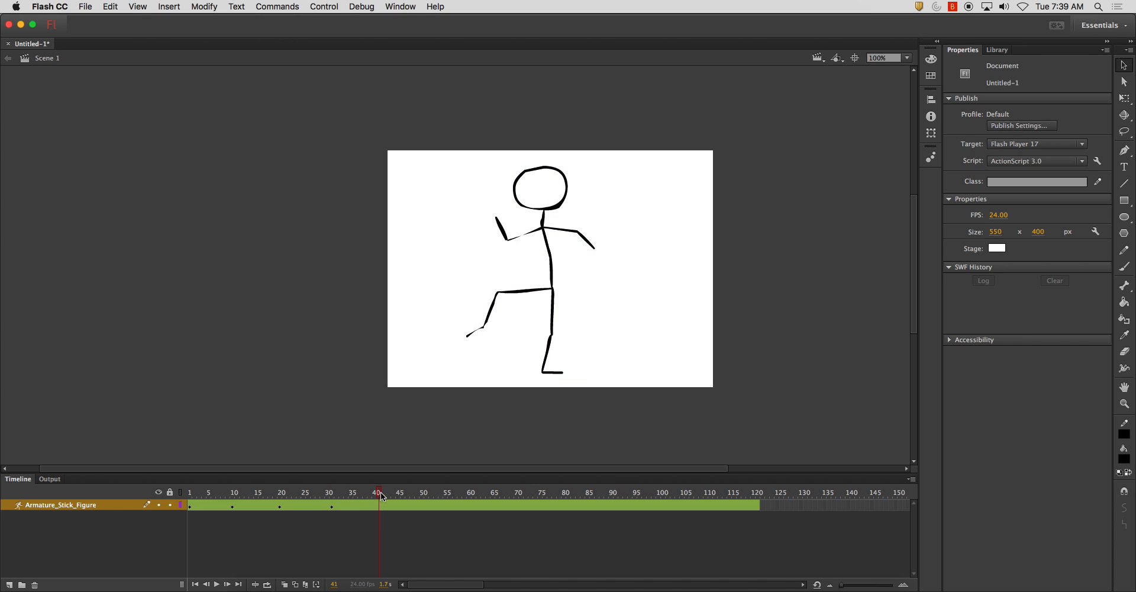
pyautogui.click(521, 294)
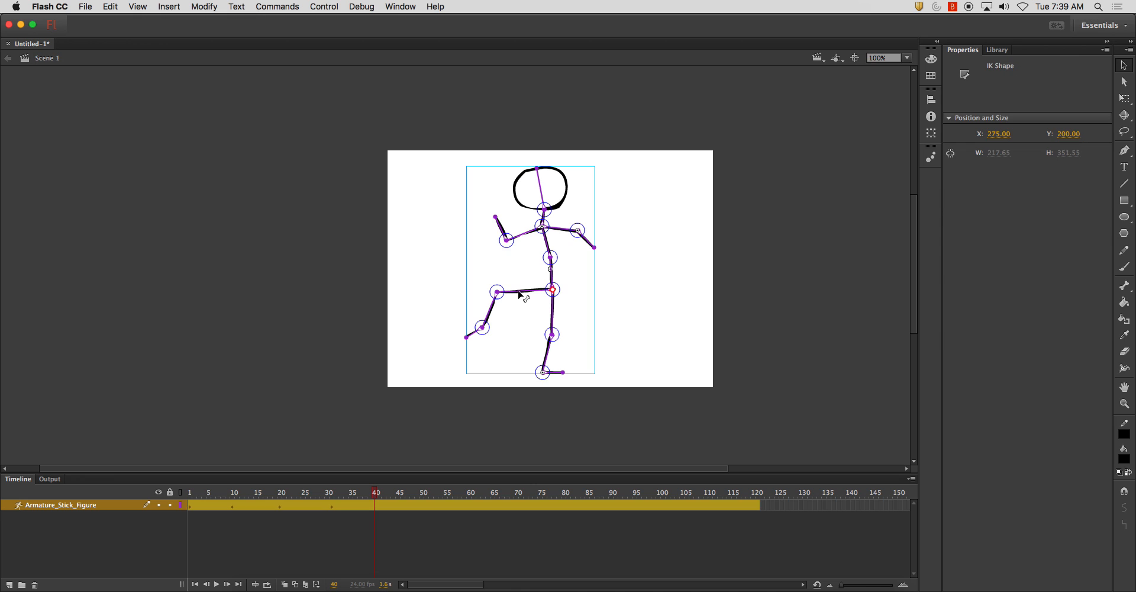
pyautogui.click(485, 327)
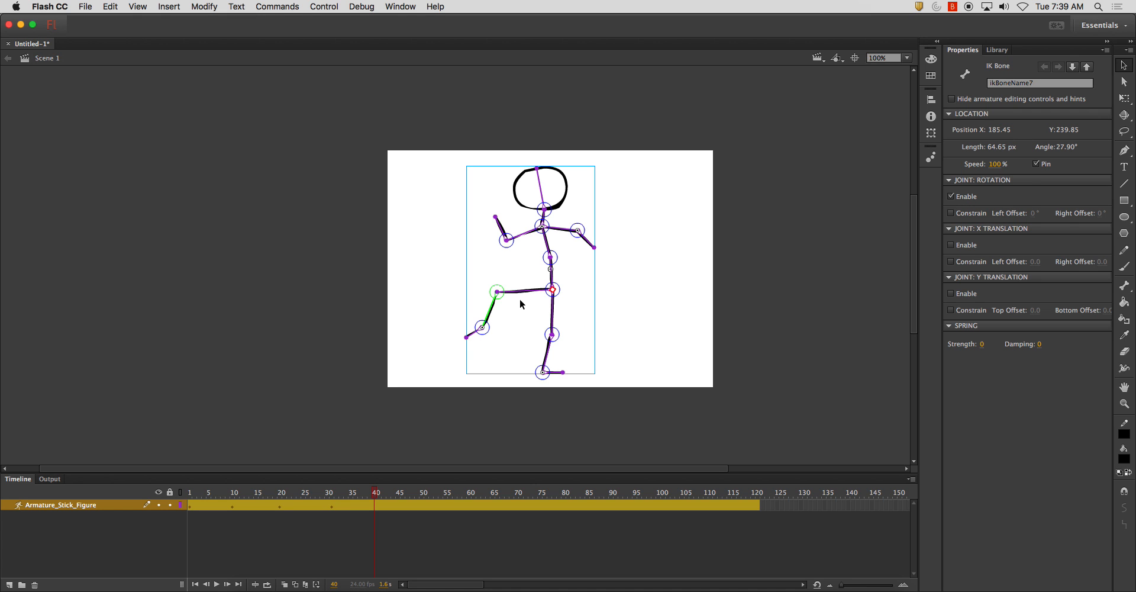
pyautogui.click(499, 293)
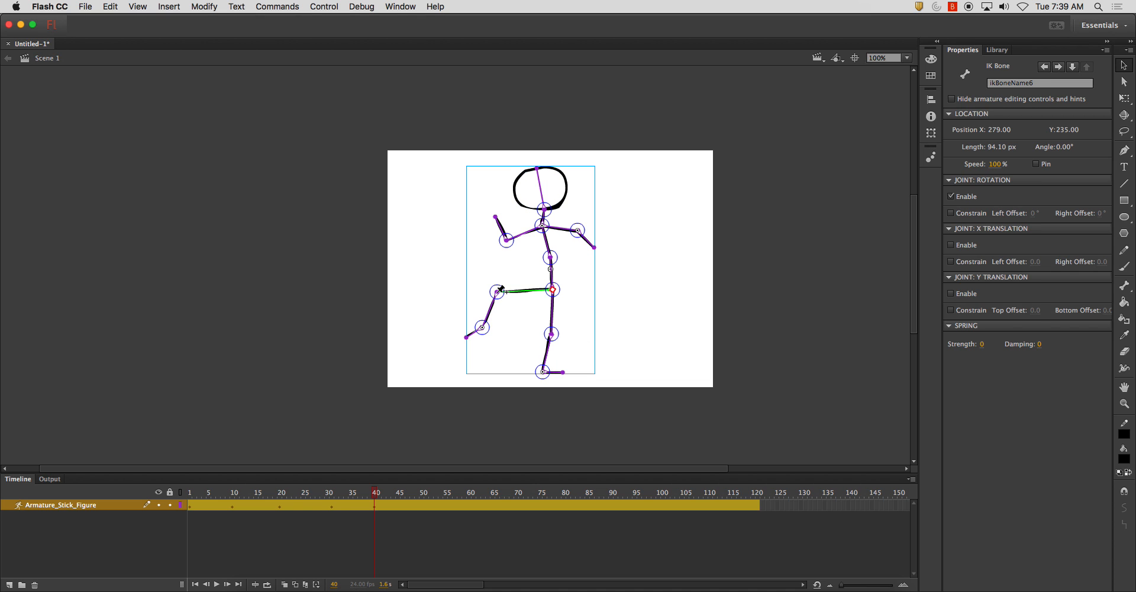
pyautogui.click(502, 289)
pyautogui.click(491, 308)
pyautogui.click(504, 303)
pyautogui.click(507, 297)
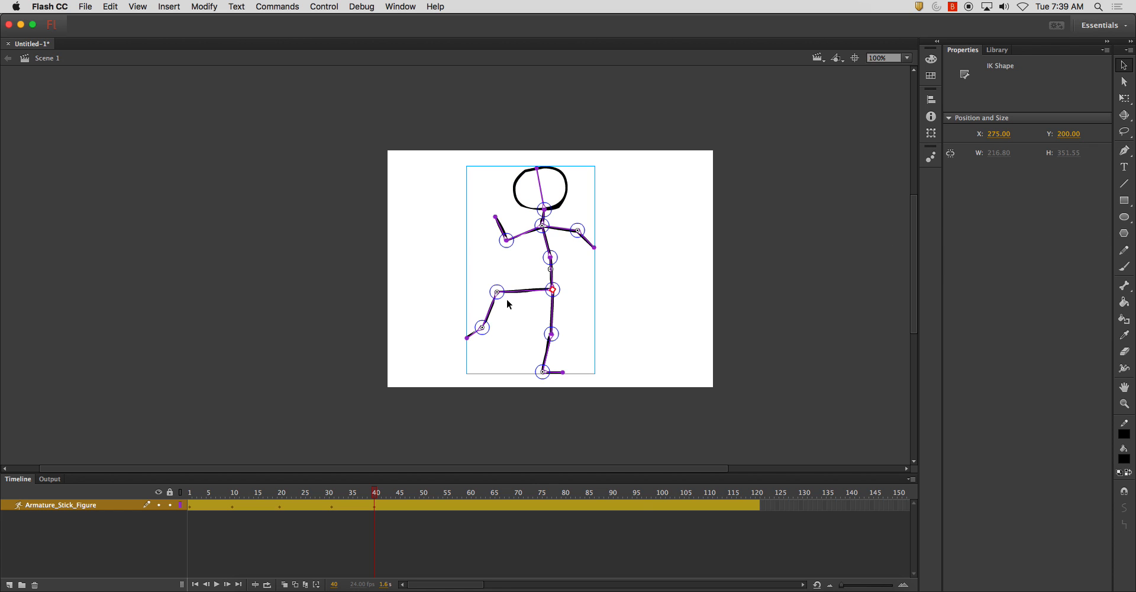
pyautogui.moveTo(501, 294); pyautogui.dragTo(528, 319)
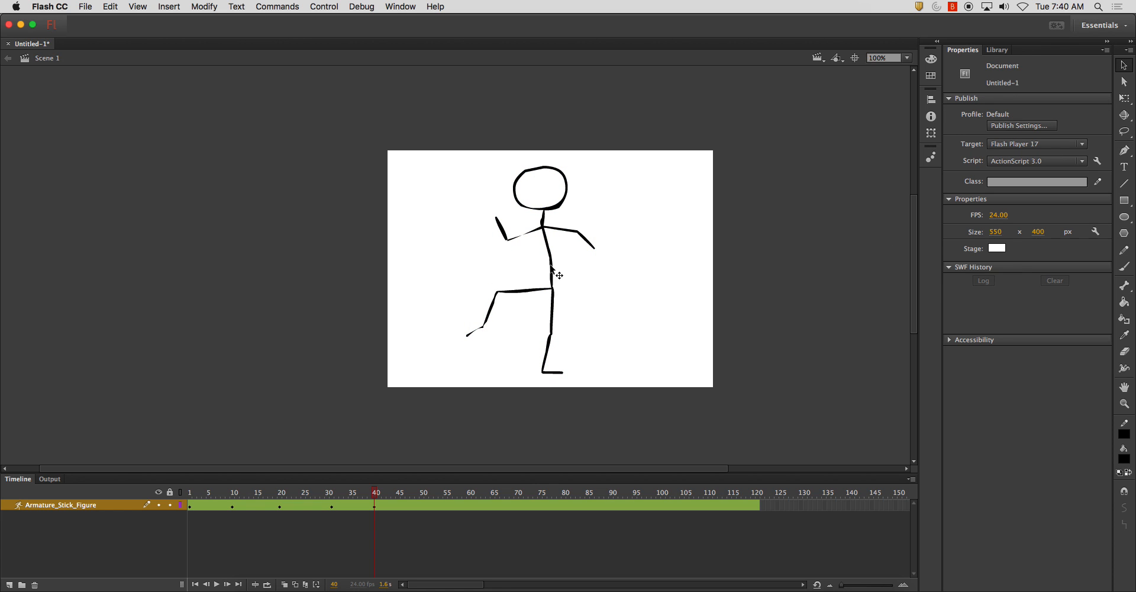
# Step: Swing the front forearm upward from its elbow at frame 40
pyautogui.click(585, 243)
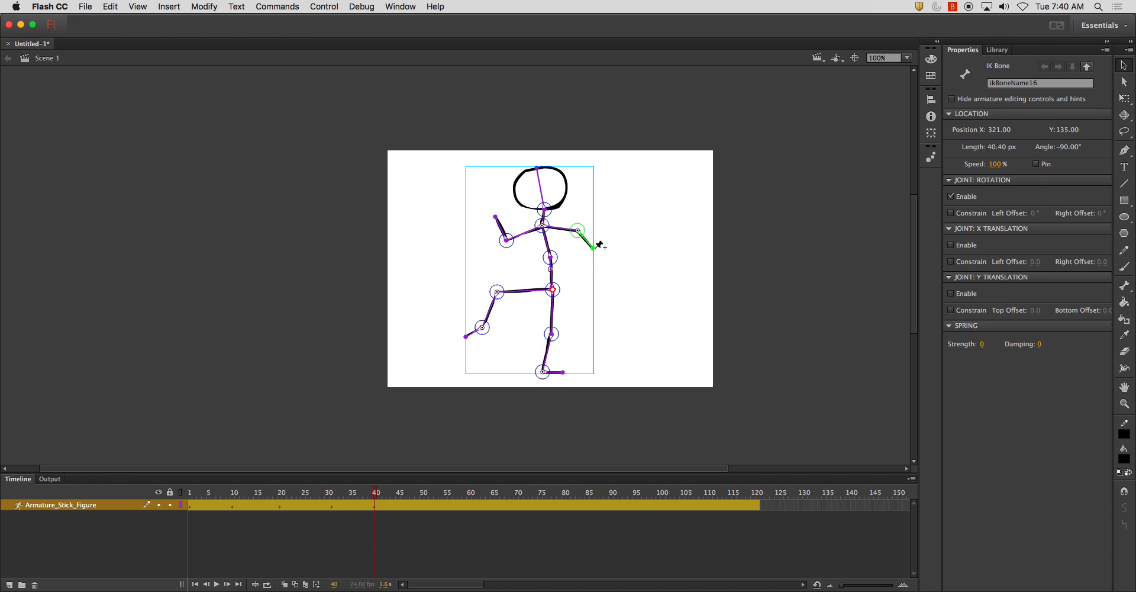
pyautogui.click(621, 258)
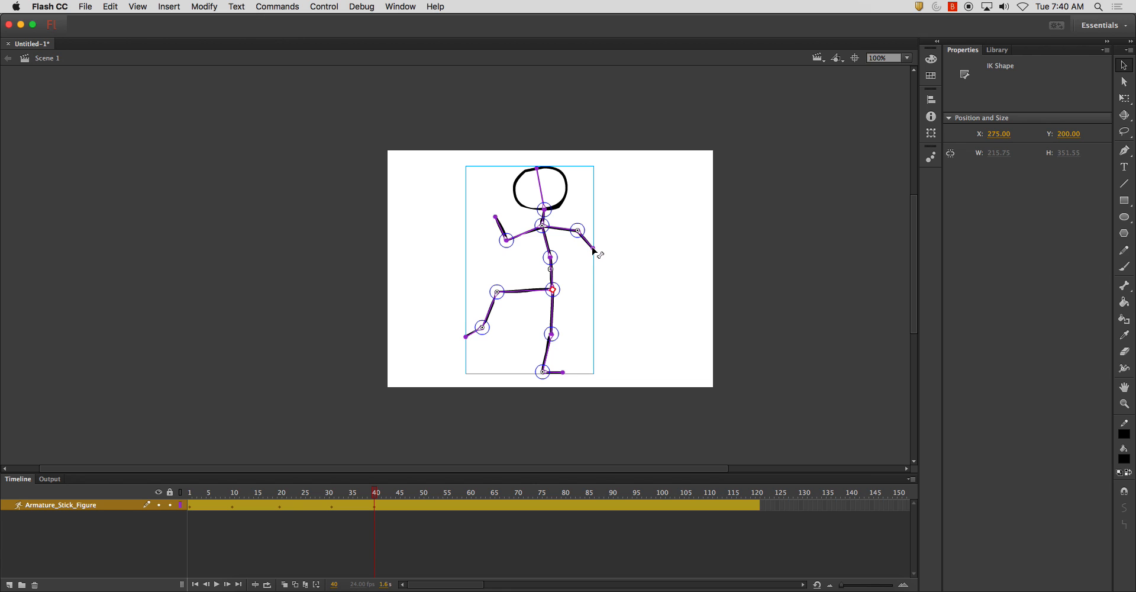
pyautogui.moveTo(592, 248); pyautogui.dragTo(594, 212)
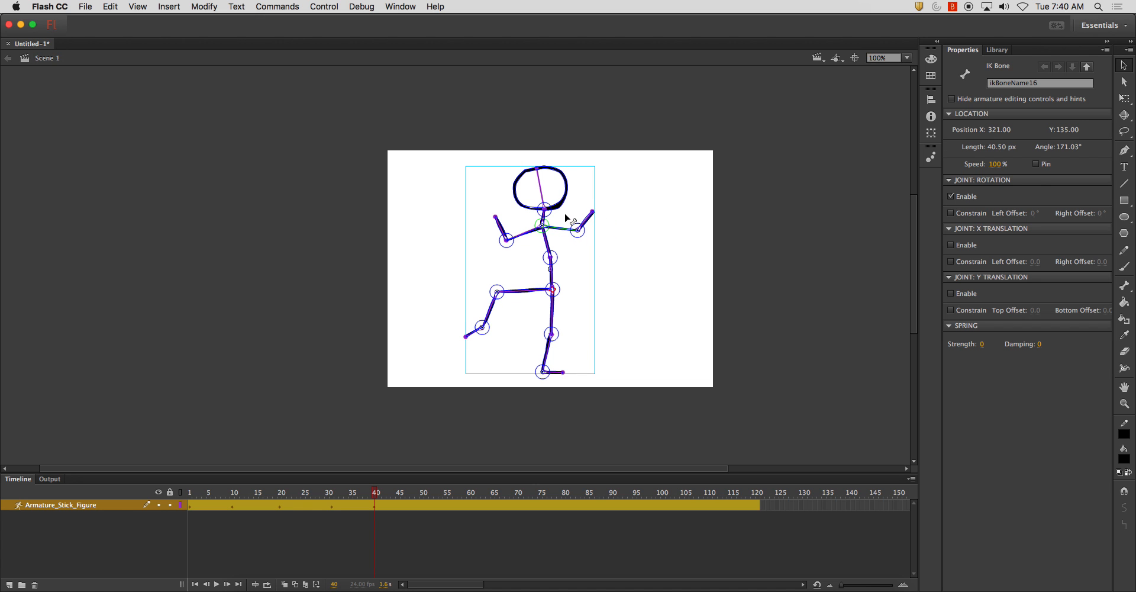
# Step: Try to reposition the torso at frame 40 using its shoulder and waist joints
pyautogui.click(546, 228)
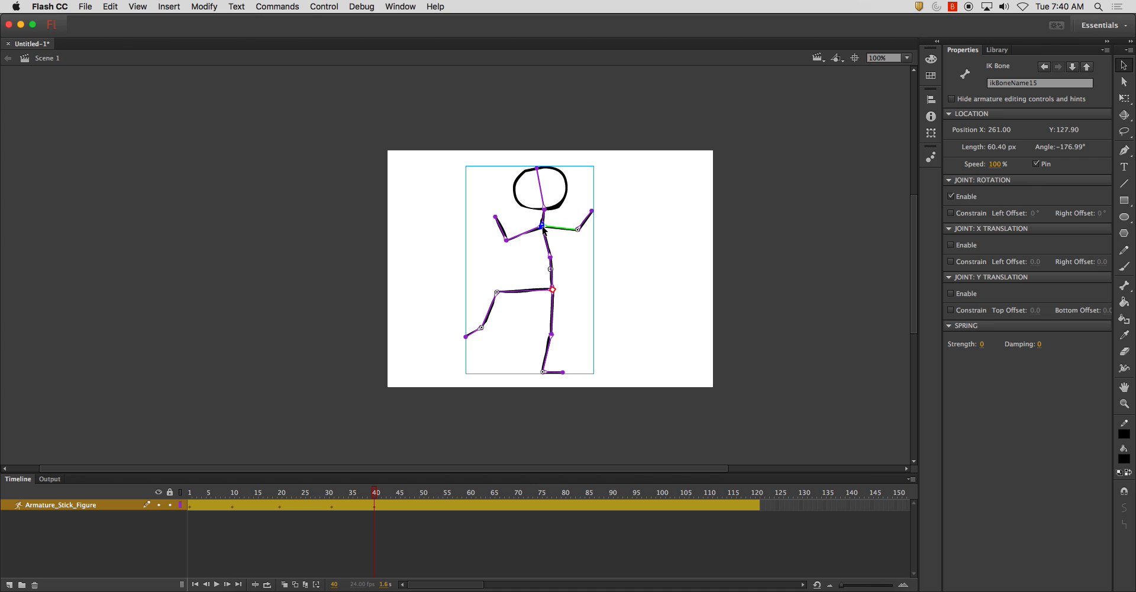
pyautogui.click(552, 261)
pyautogui.moveTo(592, 273); pyautogui.dragTo(551, 261)
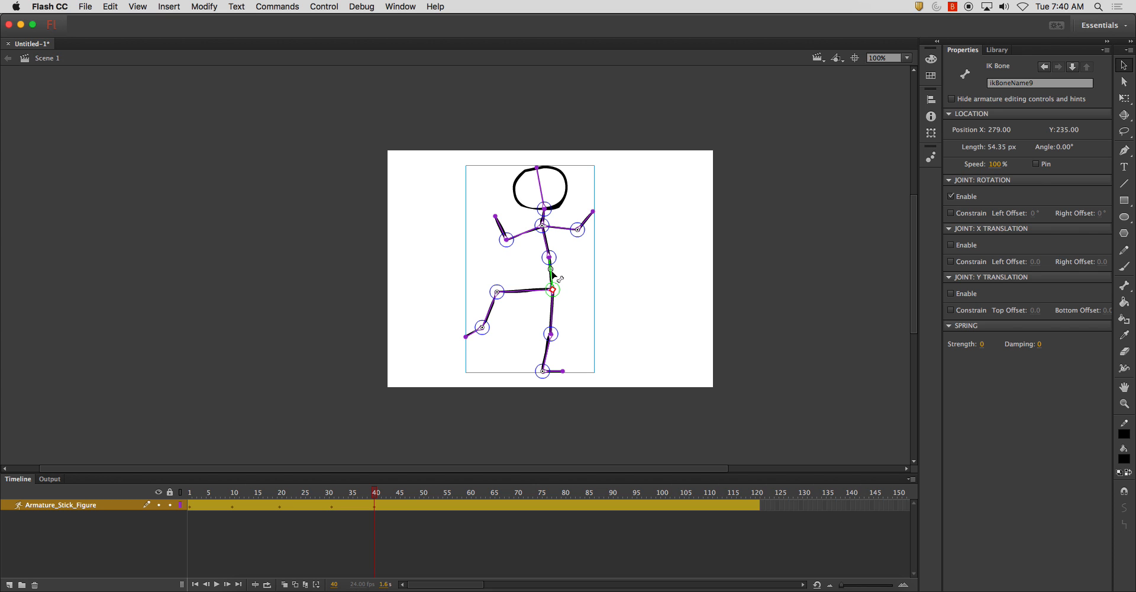
pyautogui.doubleClick(551, 274)
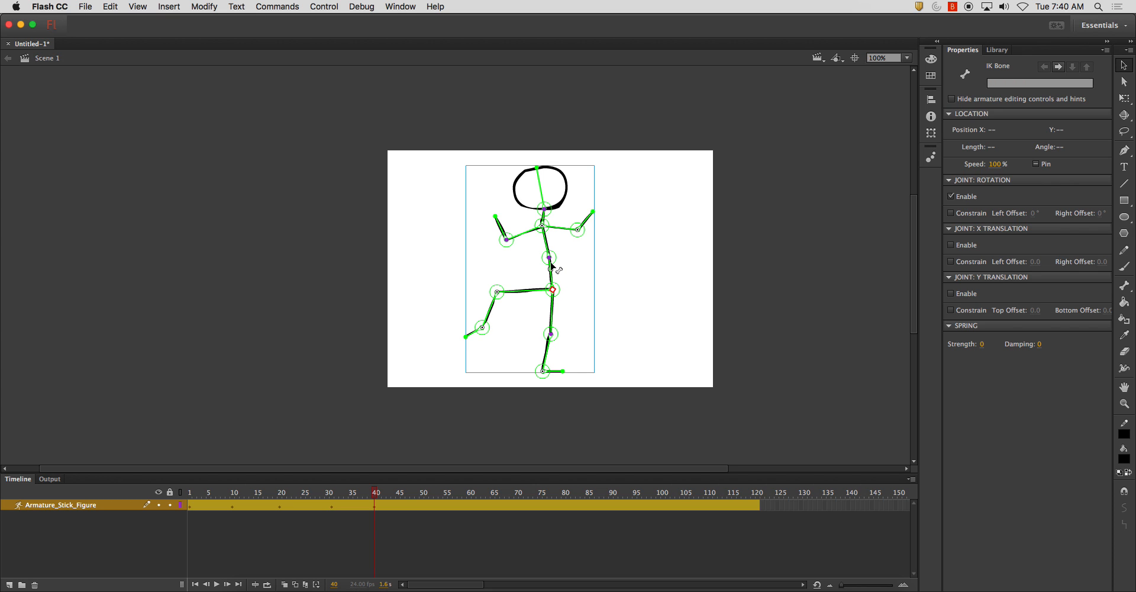
pyautogui.click(553, 267)
pyautogui.click(579, 231)
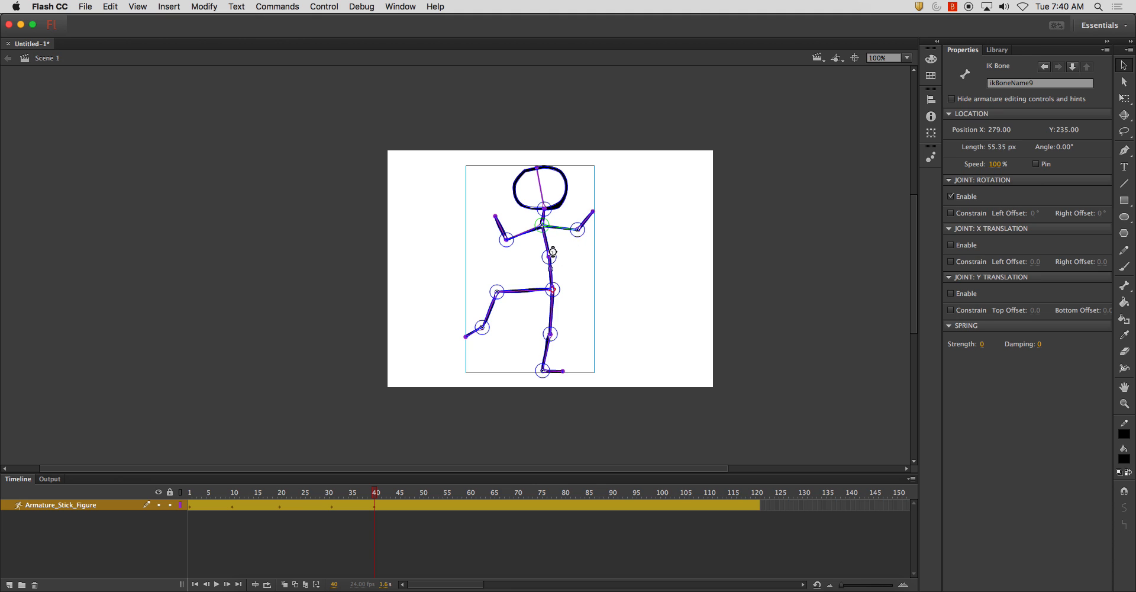
# Step: Extend the rear arm diagonally downward and tilt the head backward over the rear shoulder at frame 40
pyautogui.moveTo(507, 242); pyautogui.dragTo(482, 267)
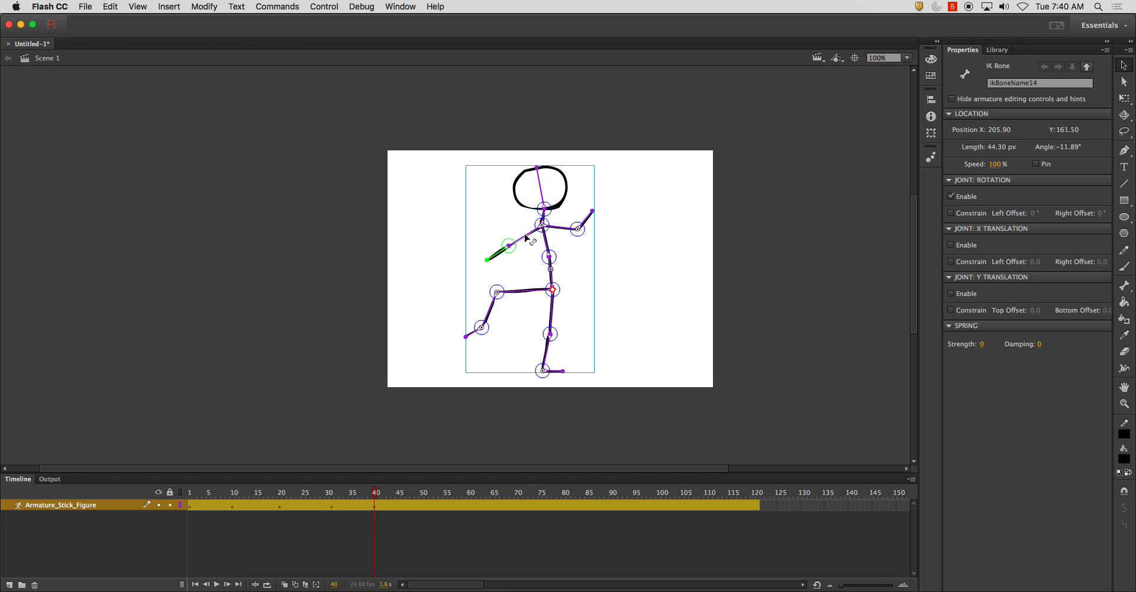
pyautogui.click(545, 234)
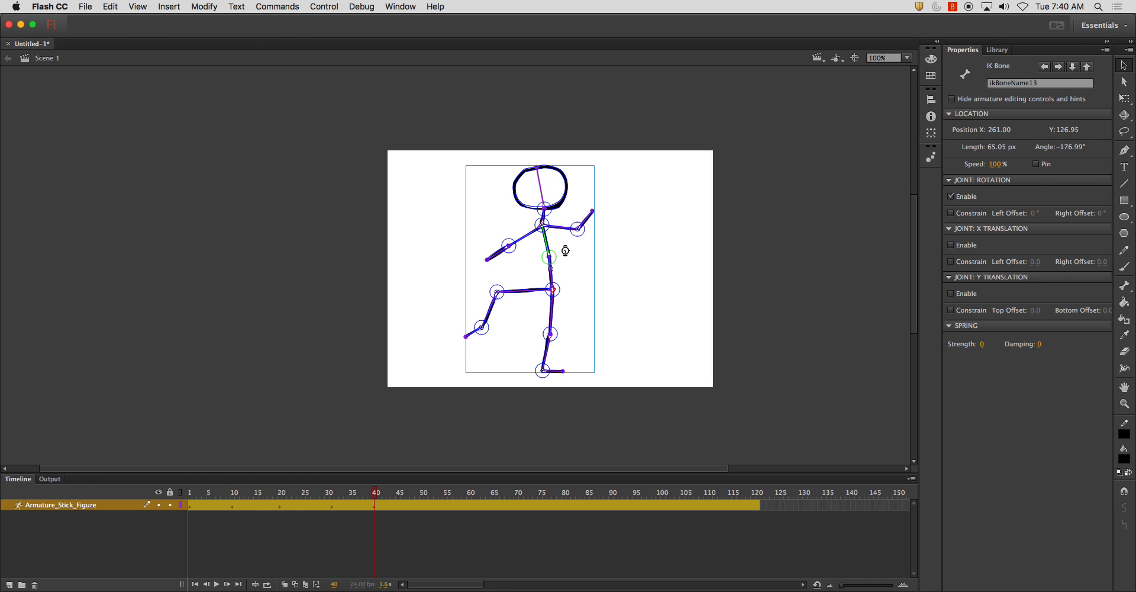
pyautogui.click(543, 227)
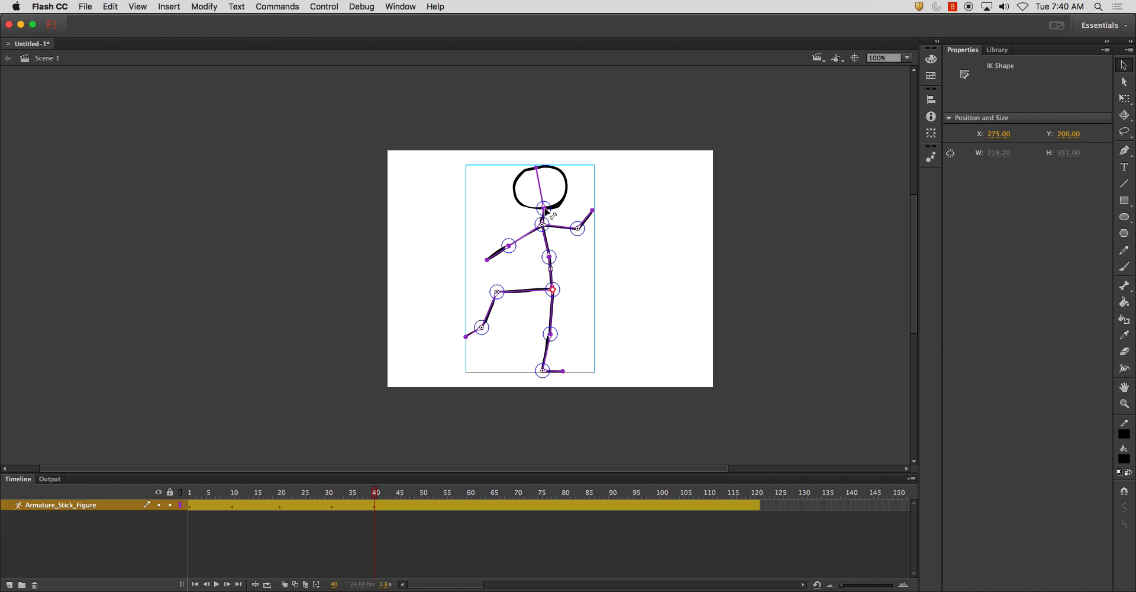
pyautogui.moveTo(539, 190); pyautogui.dragTo(498, 191)
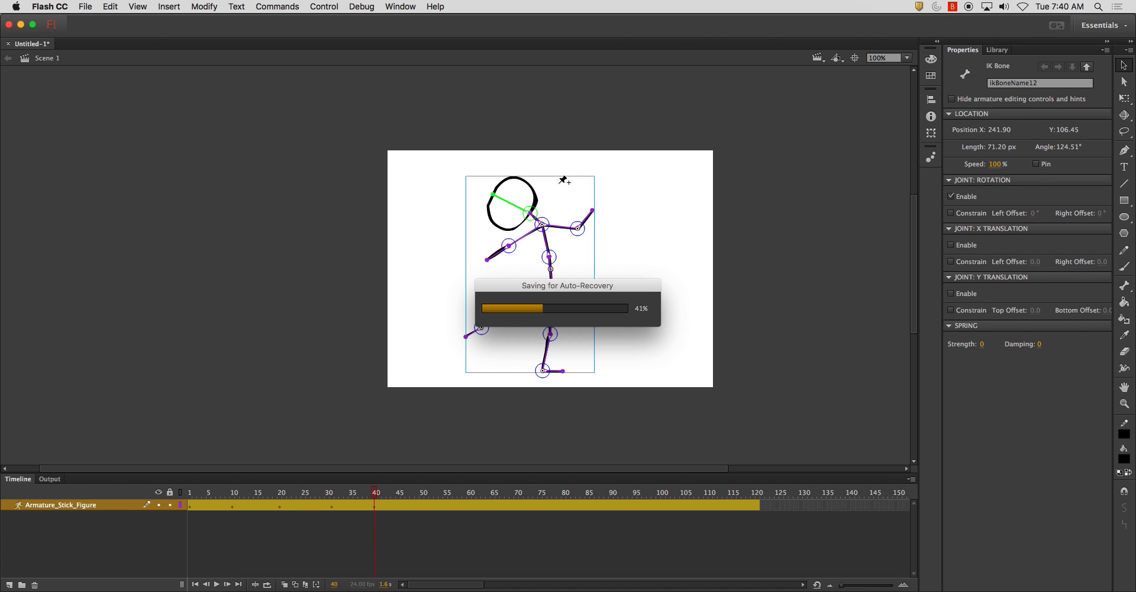
# Step: Raise the head toward upright and lower the neck joint back toward the rear shoulder at frame 40
pyautogui.click(996, 51)
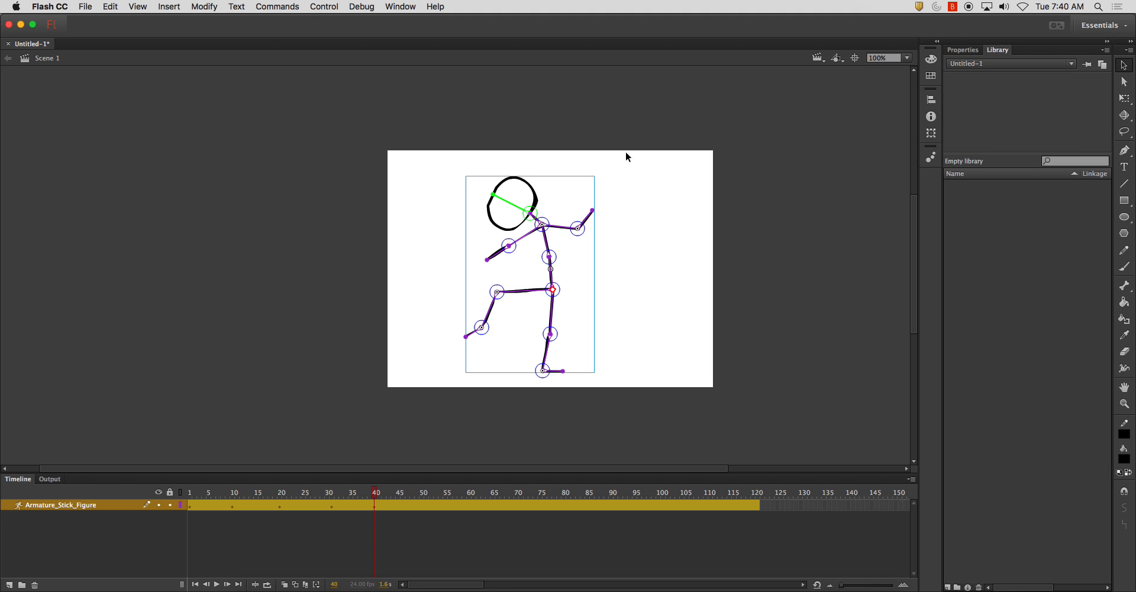
pyautogui.click(563, 194)
pyautogui.click(535, 201)
pyautogui.moveTo(498, 201); pyautogui.dragTo(523, 173)
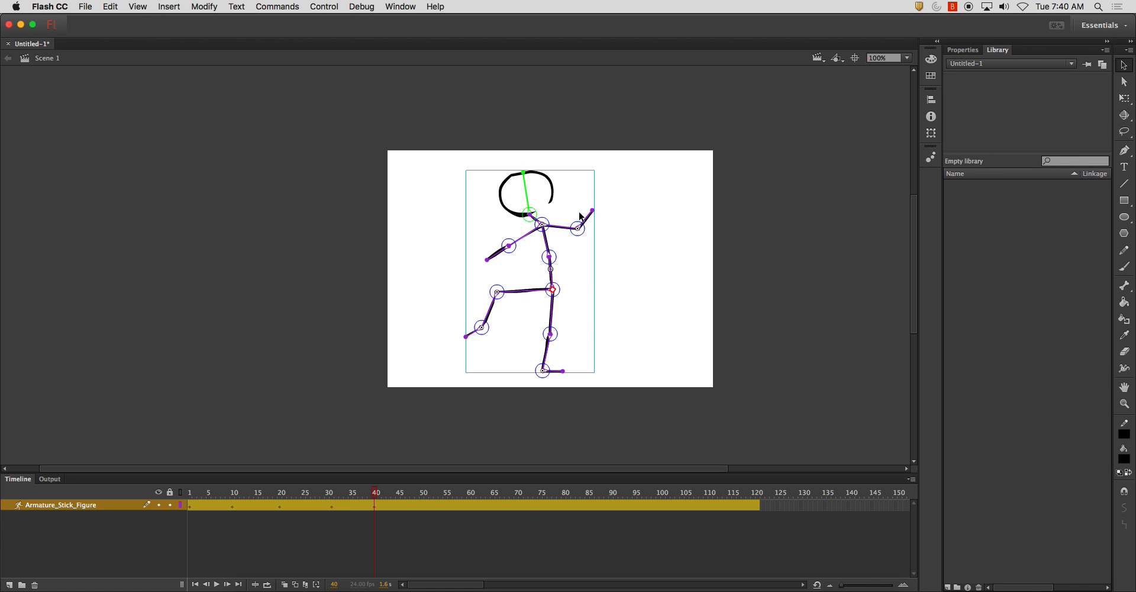
pyautogui.click(514, 179)
pyautogui.moveTo(531, 216); pyautogui.dragTo(518, 222)
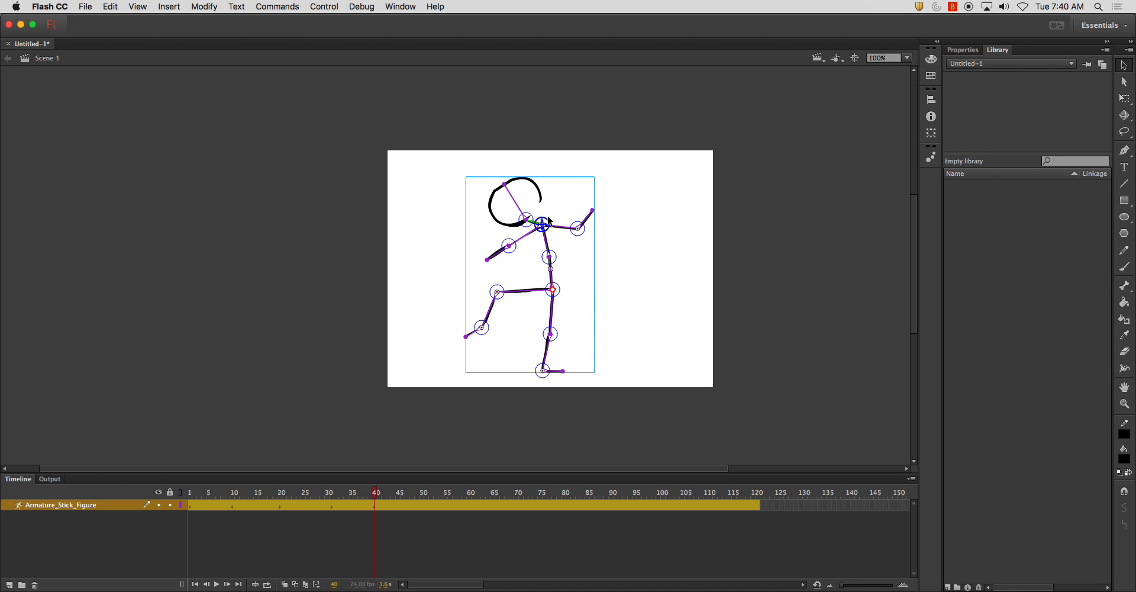
# Step: Lower the front arm at frame 40 so its upper arm and forearm both slope diagonally downward away from the torso
pyautogui.click(580, 226)
pyautogui.moveTo(580, 231); pyautogui.dragTo(566, 251)
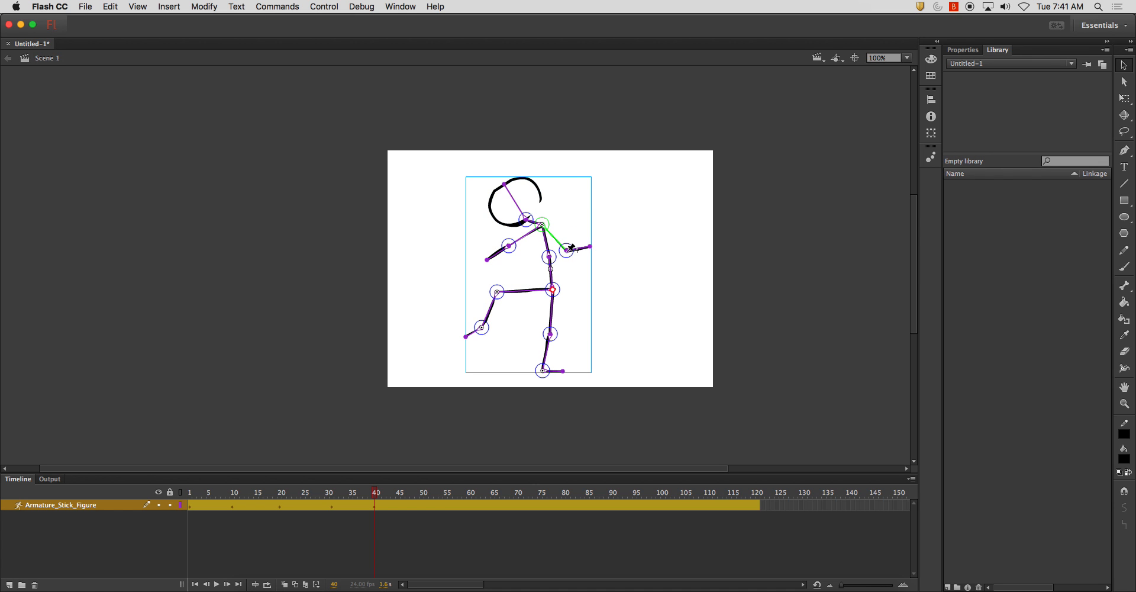
pyautogui.moveTo(569, 247); pyautogui.dragTo(590, 263)
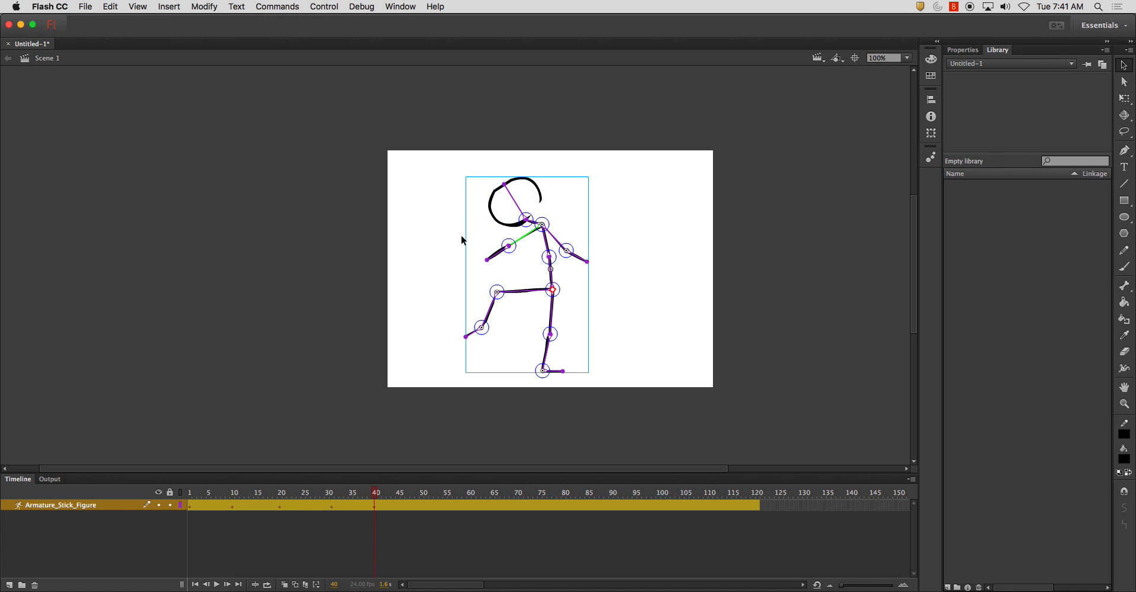
pyautogui.click(464, 261)
# Step: Swing the head forward over the front shoulder at frame 40
pyautogui.click(541, 198)
pyautogui.moveTo(506, 181)
pyautogui.mouseDown()
pyautogui.moveTo(526, 178)
pyautogui.moveTo(495, 191)
pyautogui.mouseUp()
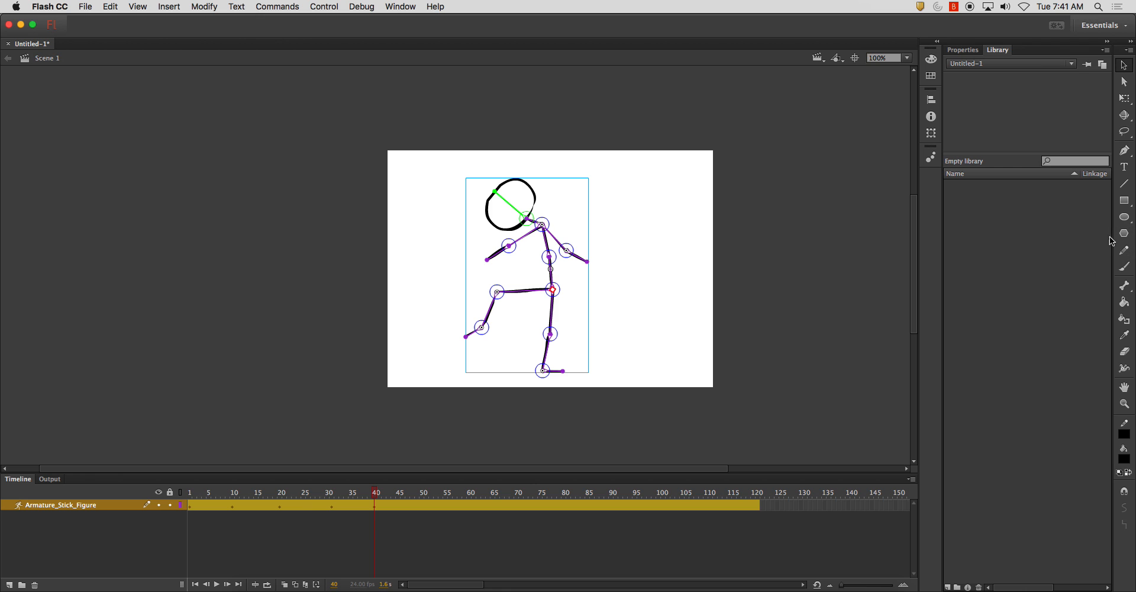
pyautogui.moveTo(498, 188); pyautogui.dragTo(555, 173)
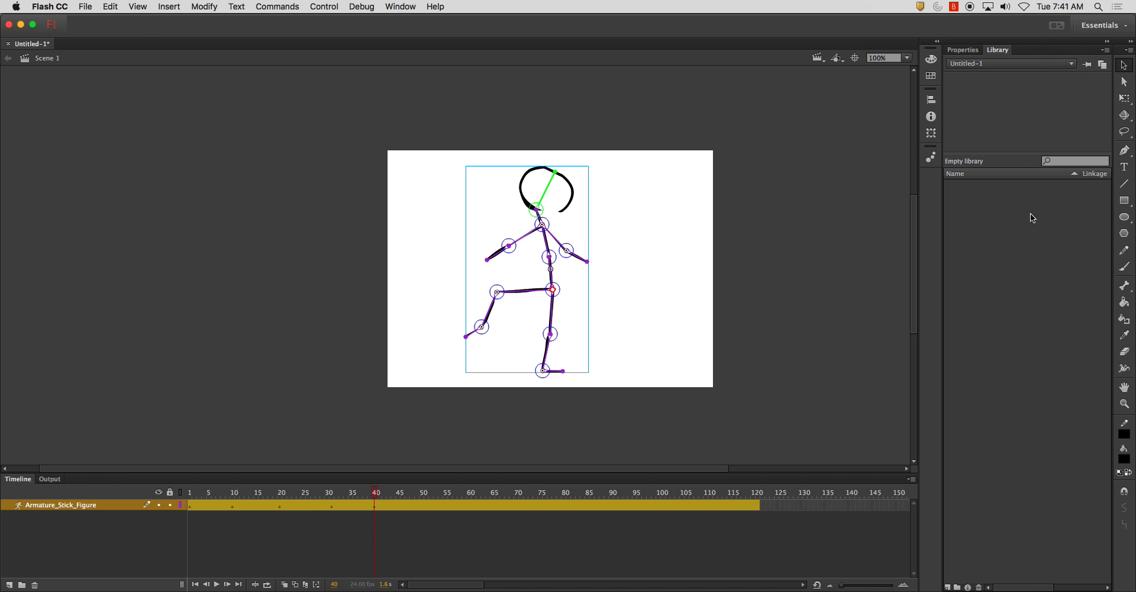
# Step: Bind the control point at the gap in the head's lower outline to the head bone with the Bind Tool
pyautogui.click(1125, 287)
pyautogui.click(1083, 298)
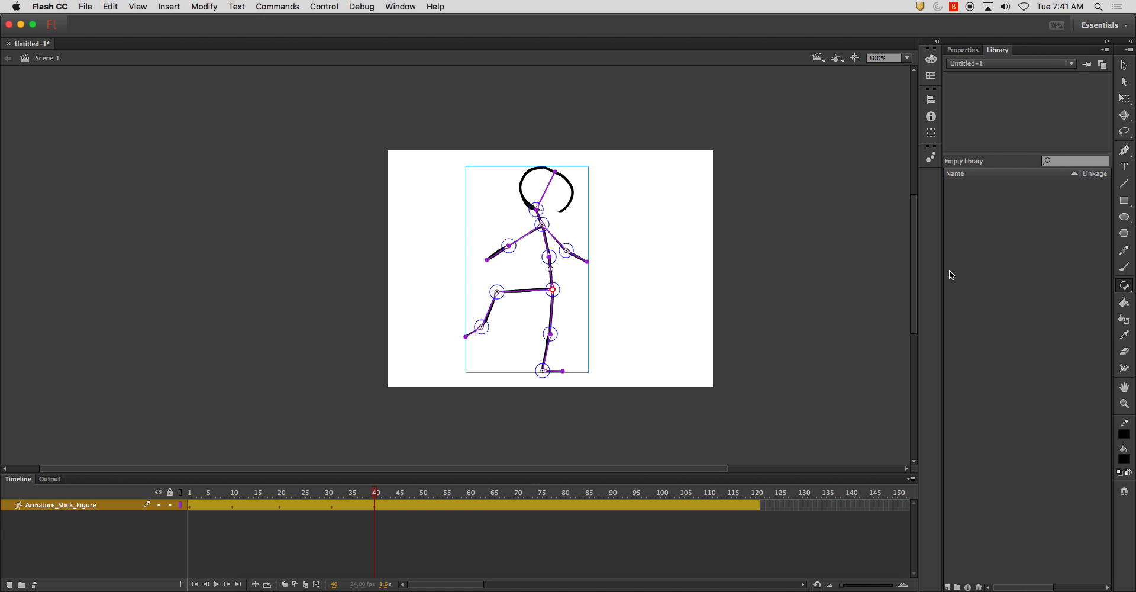
pyautogui.click(561, 211)
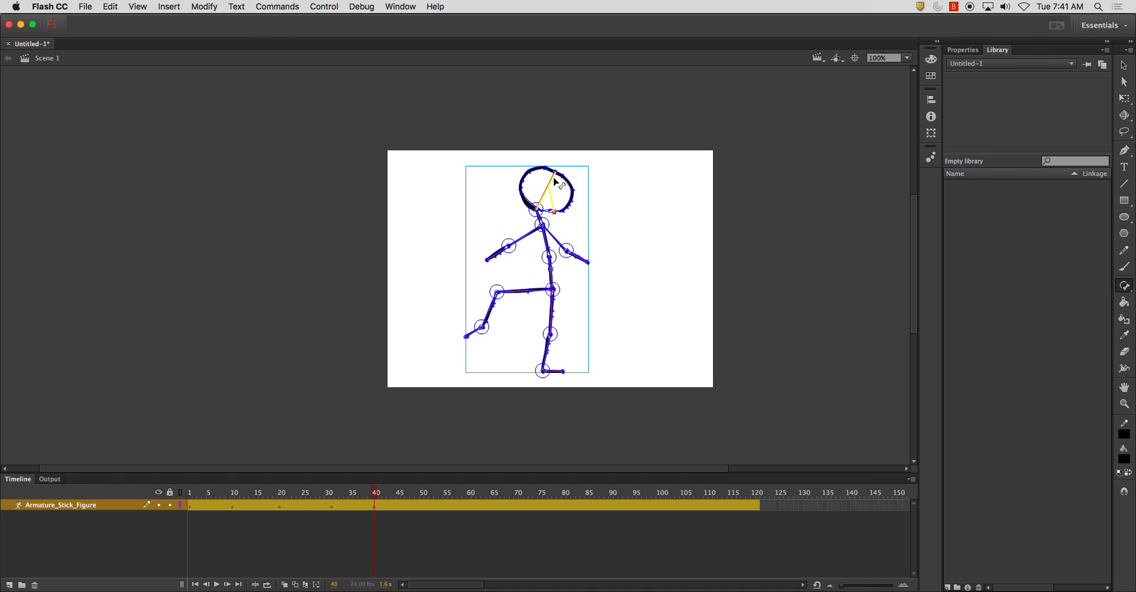
pyautogui.moveTo(554, 178); pyautogui.dragTo(555, 173)
pyautogui.click(551, 209)
pyautogui.moveTo(552, 210); pyautogui.dragTo(556, 174)
# Step: Bind the remaining control points between the neck and the open end of the head outline to the head bone
pyautogui.press('super+equal')
pyautogui.press('super+equal')
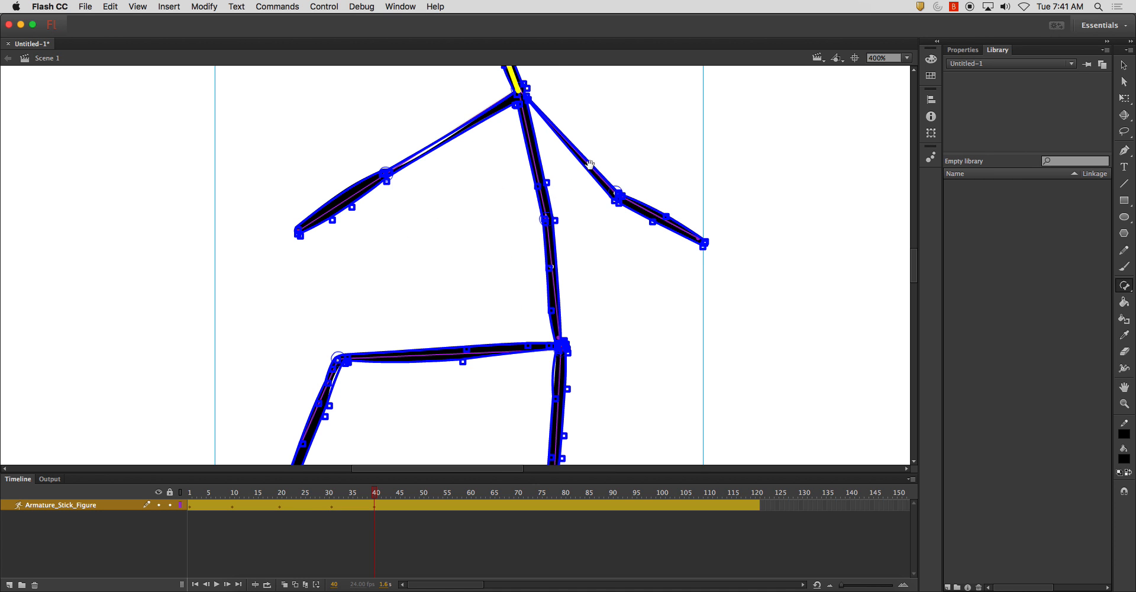
pyautogui.scroll(5, 532, 249)
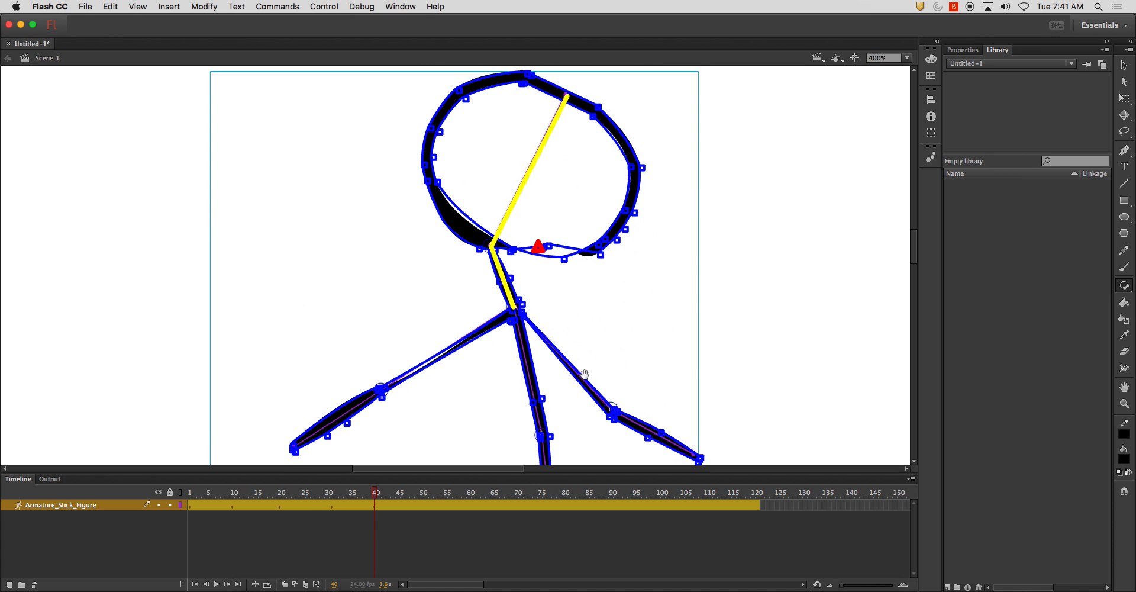
pyautogui.keyDown('super'); pyautogui.click(494, 245); pyautogui.keyUp('super')
pyautogui.click(512, 250)
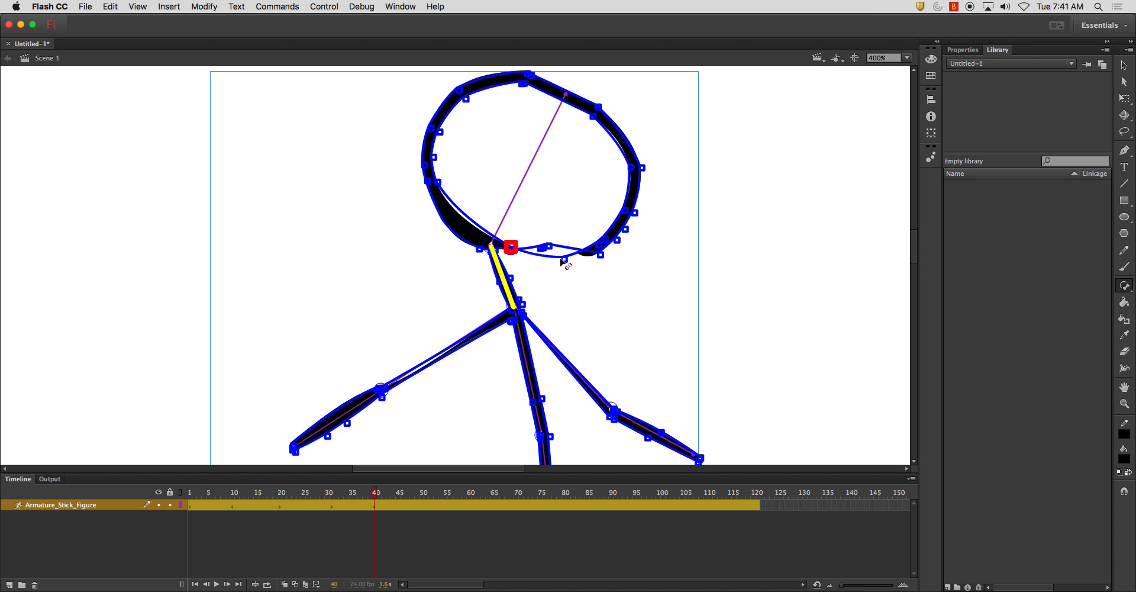
pyautogui.click(562, 257)
pyautogui.moveTo(562, 257); pyautogui.dragTo(567, 98)
# Step: Tilt the head back toward the rear shoulder with the Selection Tool to test how its outline follows the bone
pyautogui.click(1124, 65)
pyautogui.click(669, 307)
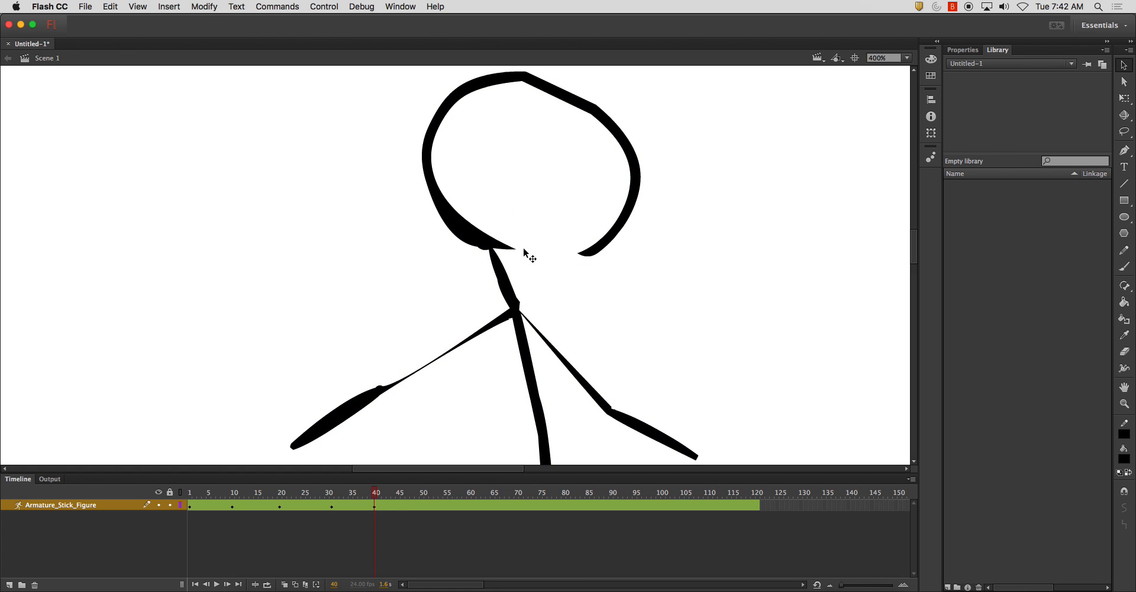
pyautogui.click(501, 254)
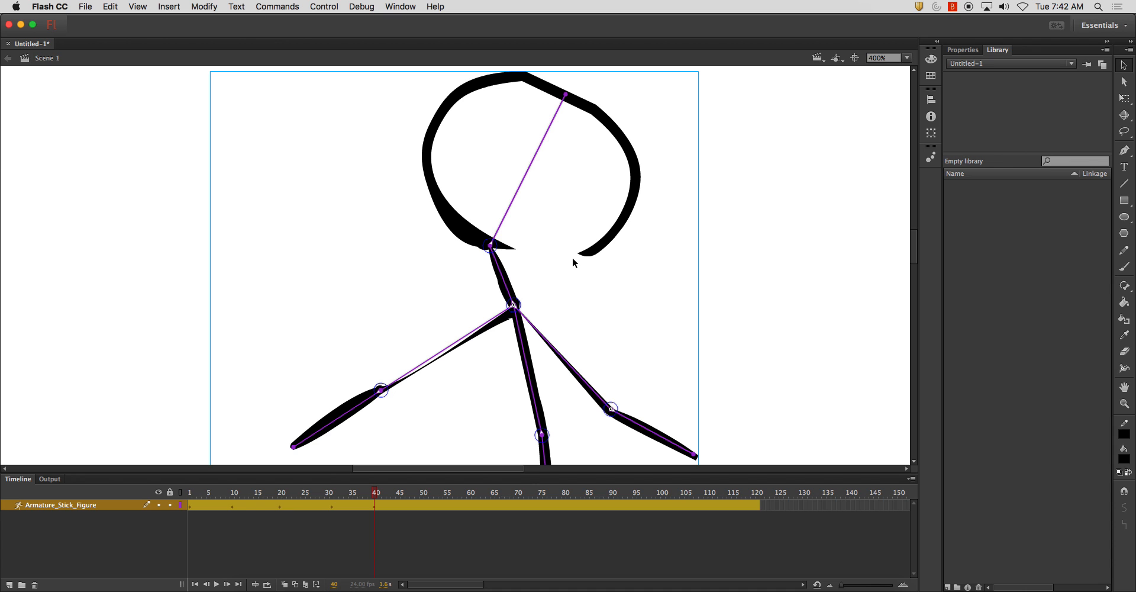
pyautogui.press('super+minus')
pyautogui.press('space')
pyautogui.moveTo(618, 317); pyautogui.dragTo(654, 277)
pyautogui.press('super+minus')
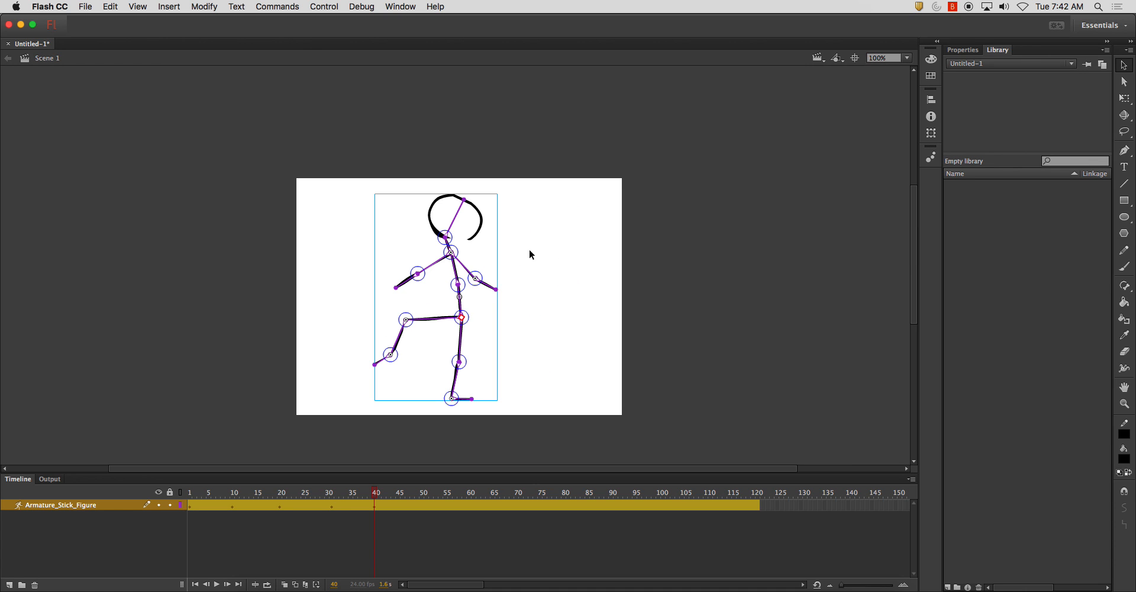
pyautogui.press('super+equal')
pyautogui.scroll(3, 637, 244)
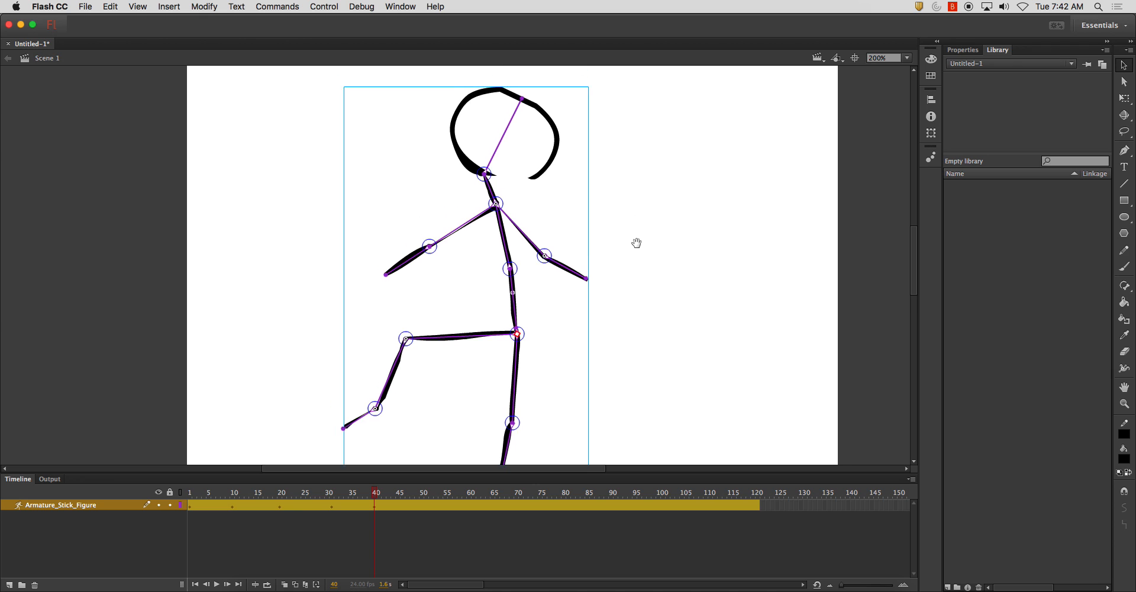
pyautogui.click(596, 151)
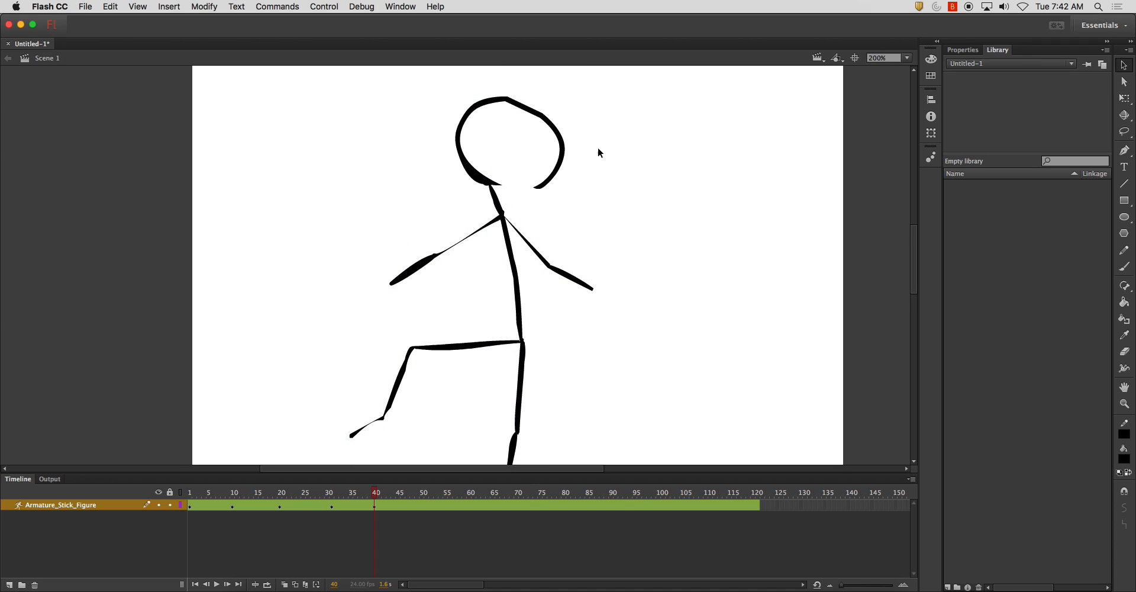
pyautogui.click(529, 113)
pyautogui.moveTo(525, 110); pyautogui.dragTo(425, 80)
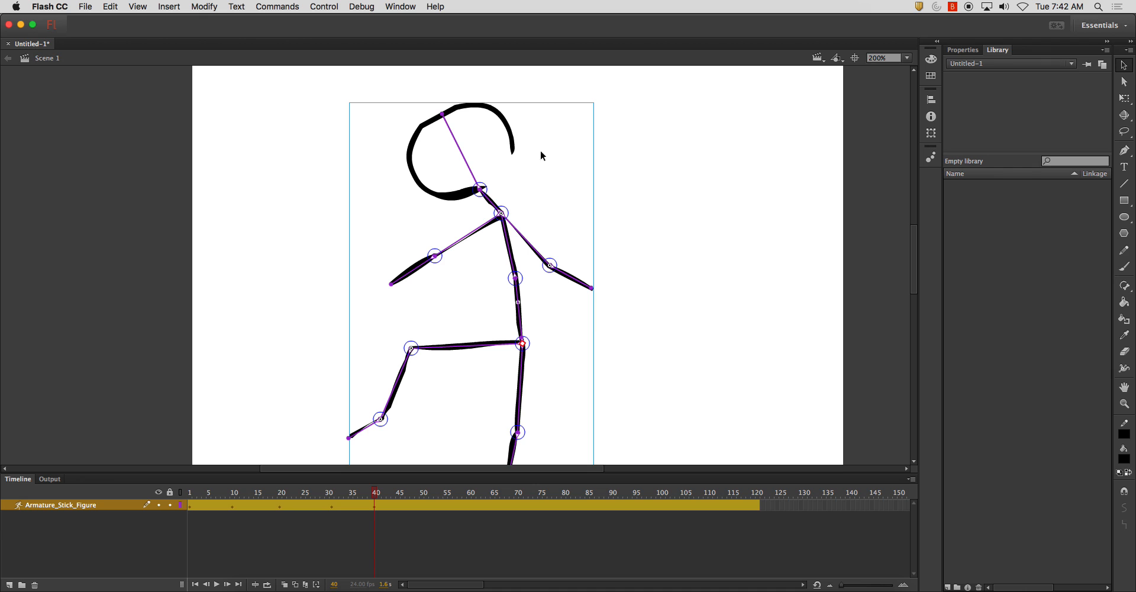
# Step: Use the Bind Tool to attach the control points around the gap in the tilted head's outline to the head bone
pyautogui.click(1128, 287)
pyautogui.click(1072, 297)
pyautogui.moveTo(515, 152)
pyautogui.mouseDown()
pyautogui.moveTo(515, 187)
pyautogui.moveTo(457, 150)
pyautogui.moveTo(443, 116)
pyautogui.mouseUp()
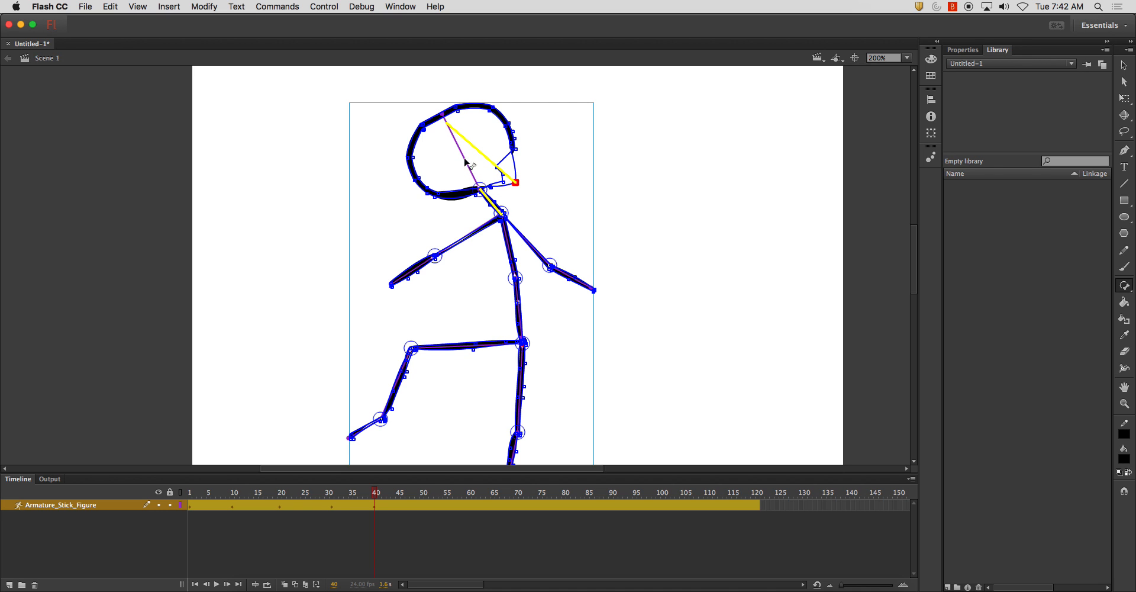
pyautogui.click(503, 182)
pyautogui.click(516, 183)
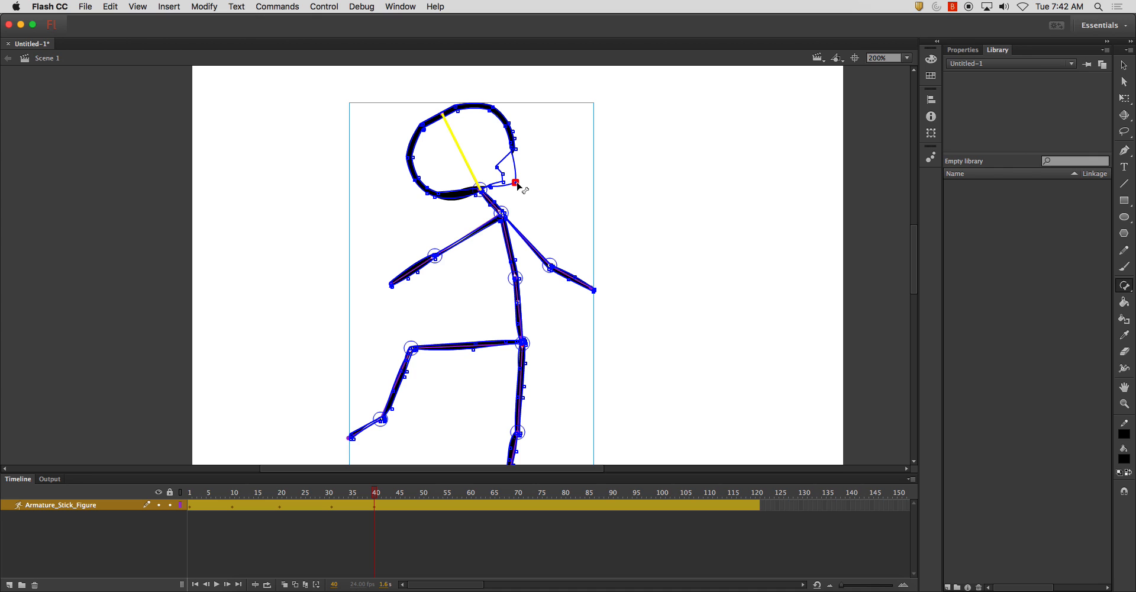
pyautogui.click(503, 181)
pyautogui.moveTo(503, 182); pyautogui.dragTo(445, 117)
pyautogui.moveTo(496, 167); pyautogui.dragTo(446, 119)
# Step: Check which bones the control points around the head's gap and the neck joint are bound to
pyautogui.click(503, 173)
pyautogui.click(506, 210)
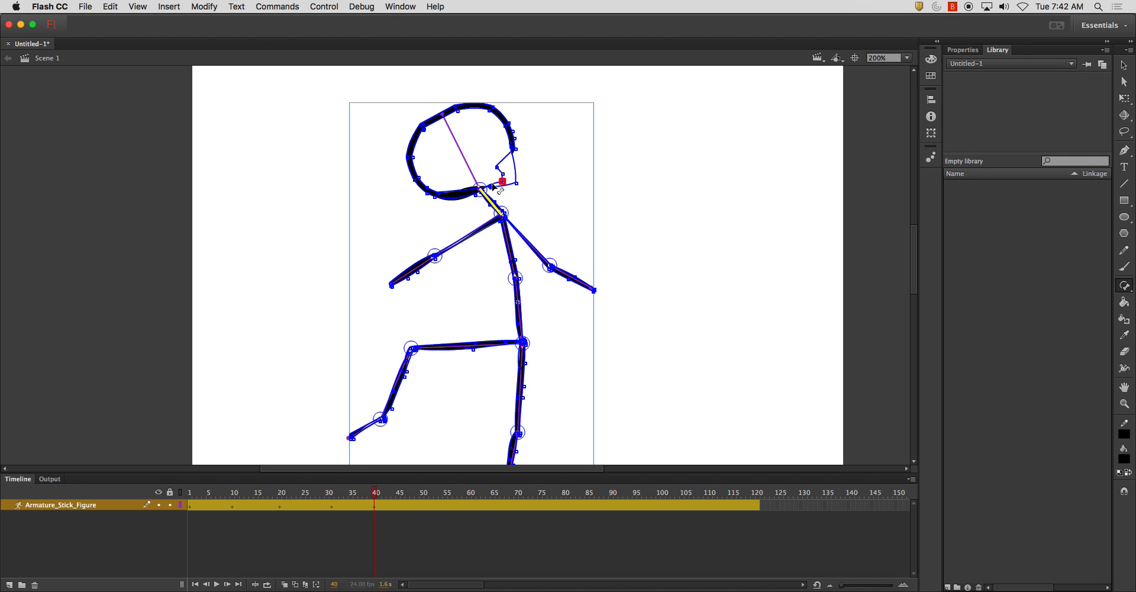
pyautogui.click(490, 186)
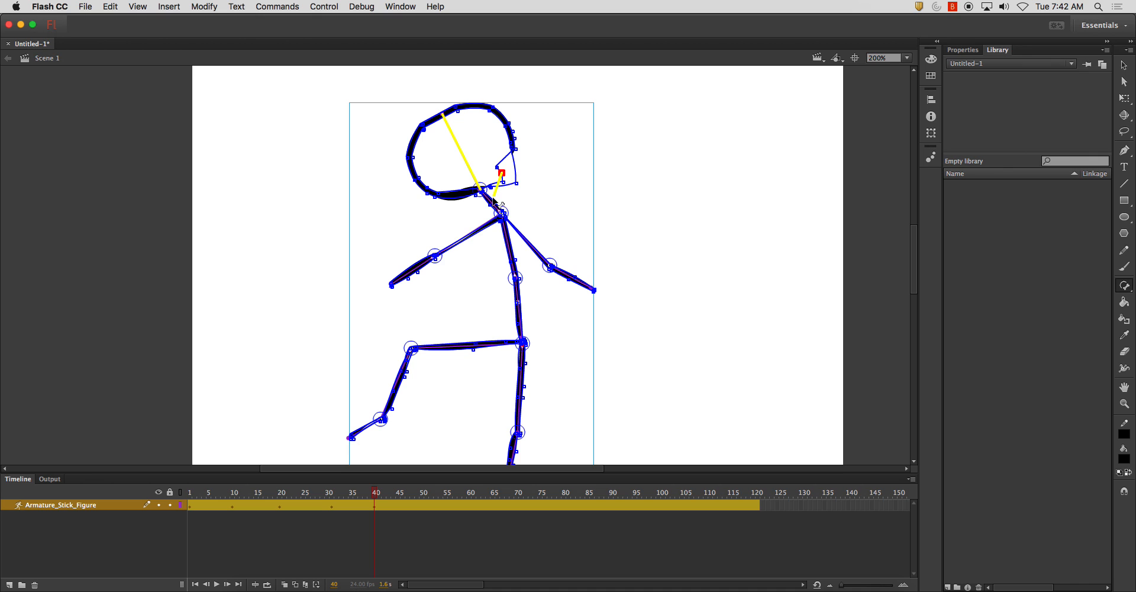
pyautogui.click(491, 204)
pyautogui.click(497, 167)
pyautogui.click(515, 182)
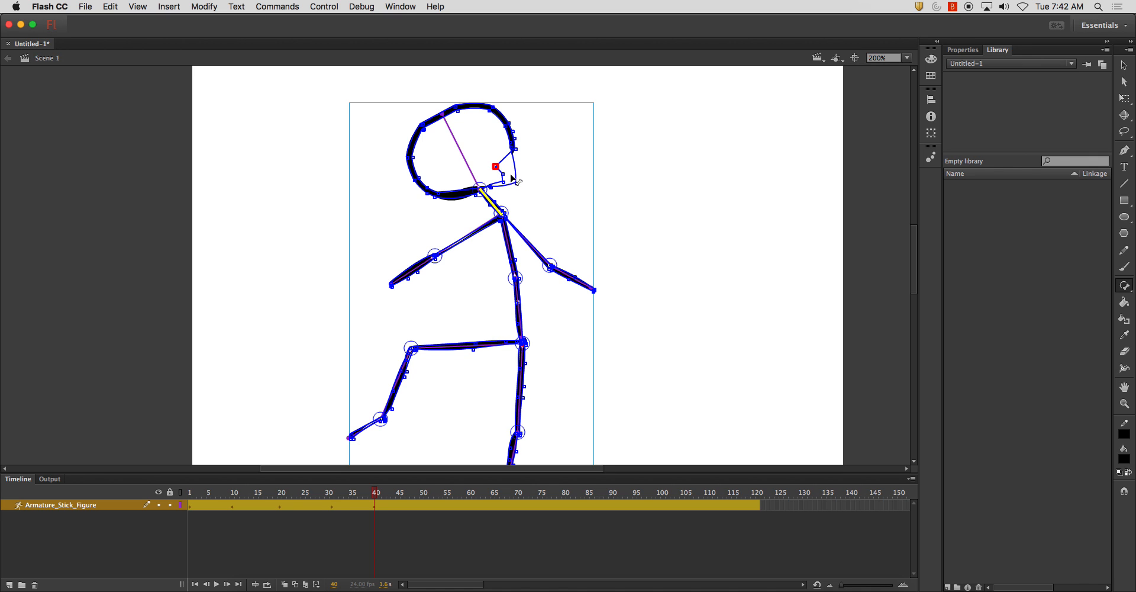
pyautogui.click(490, 202)
pyautogui.click(475, 196)
pyautogui.click(491, 203)
pyautogui.click(478, 178)
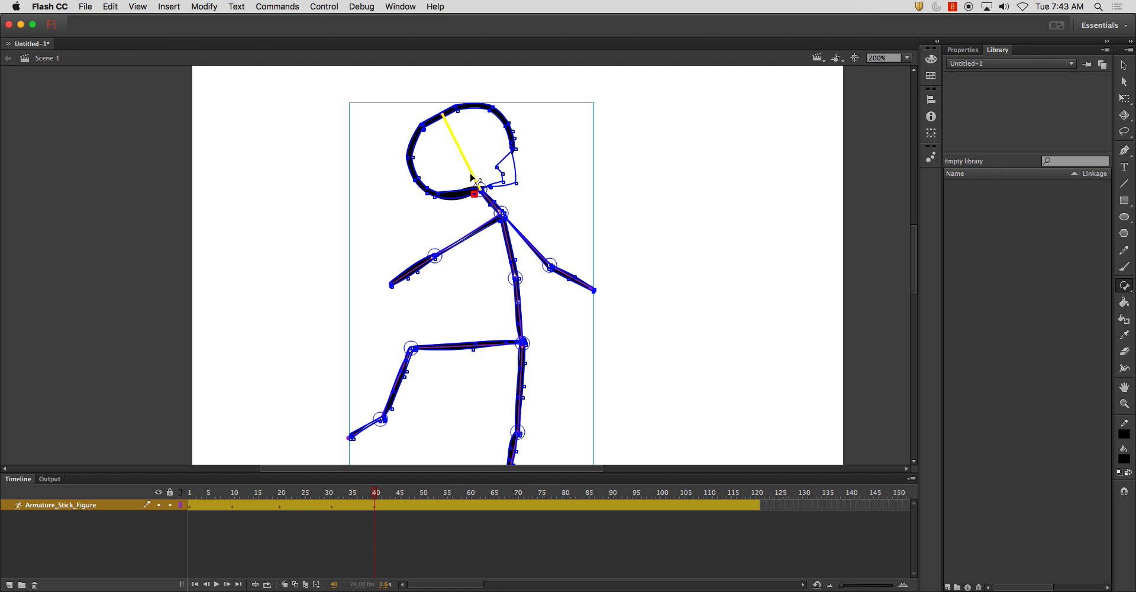
pyautogui.click(490, 200)
# Step: Rotate the head to nearly upright above the neck at frame 40 and show the whole figure at 100%
pyautogui.press('v')
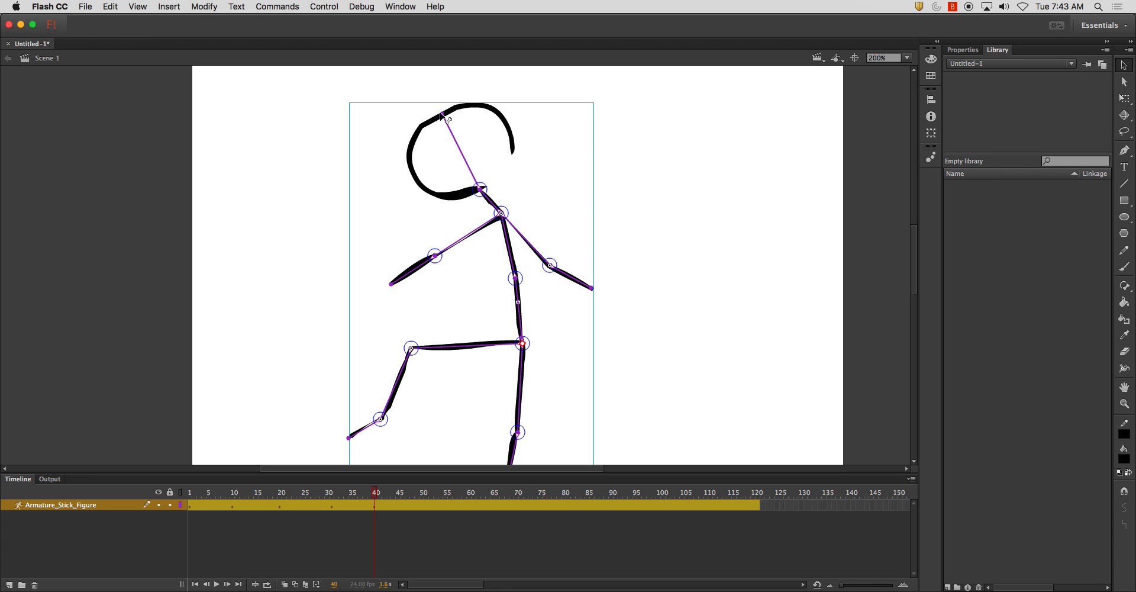
pyautogui.moveTo(443, 117); pyautogui.dragTo(513, 117)
pyautogui.click(1127, 71)
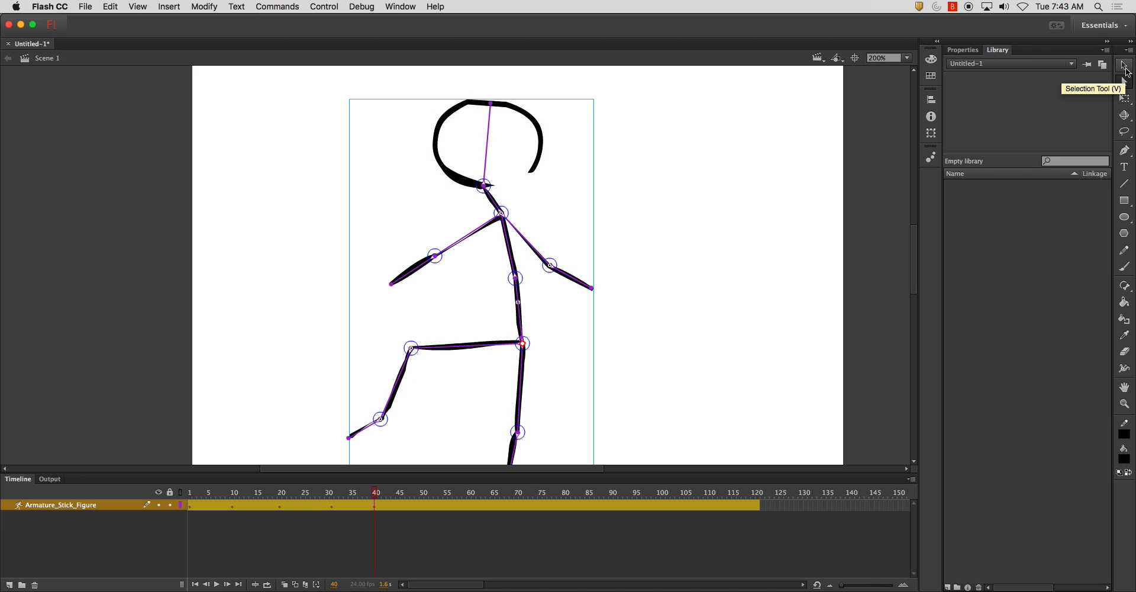
pyautogui.click(588, 170)
pyautogui.click(474, 183)
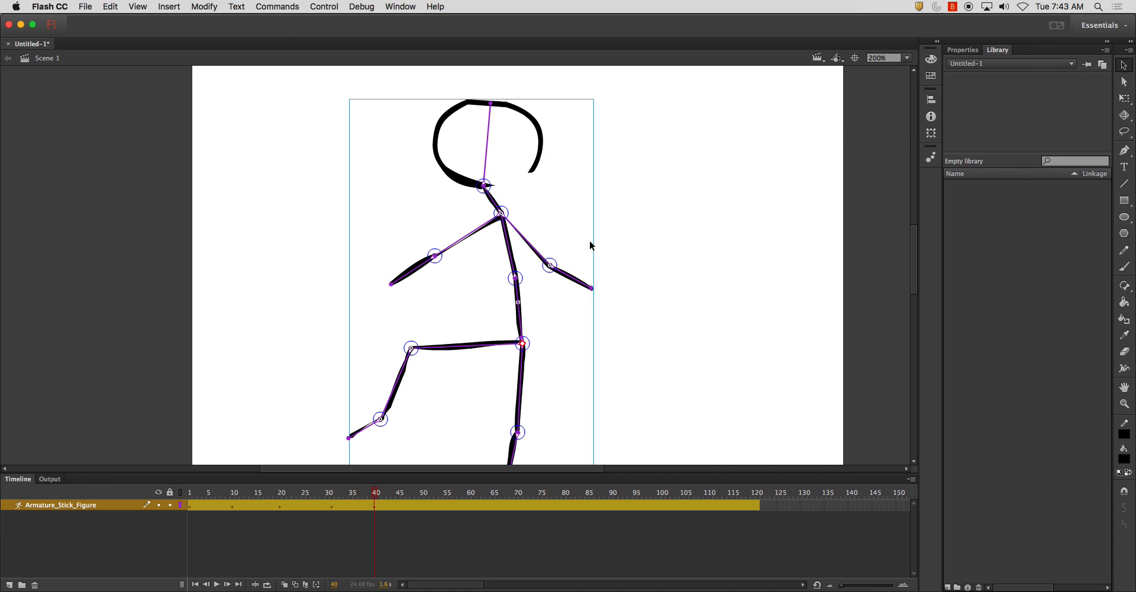
pyautogui.moveTo(612, 244); pyautogui.dragTo(637, 211)
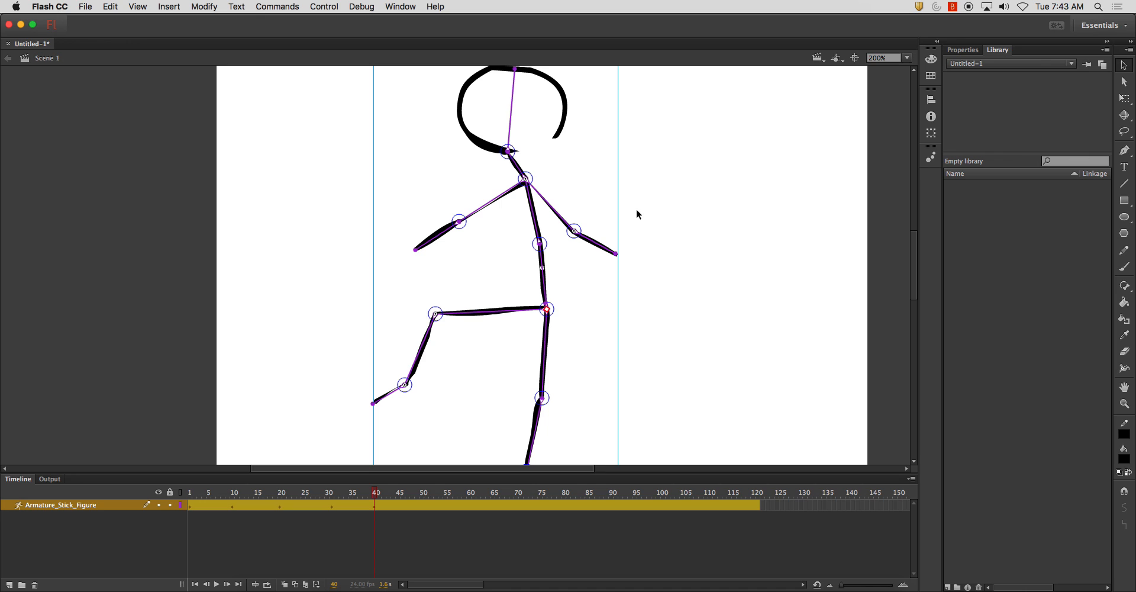
pyautogui.press('super+1')
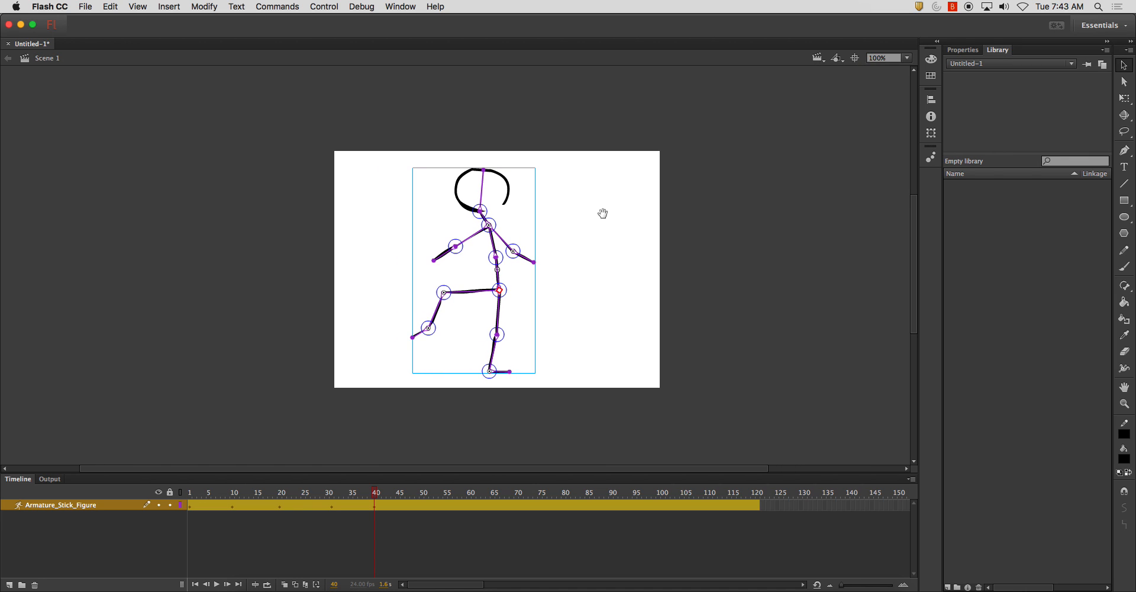